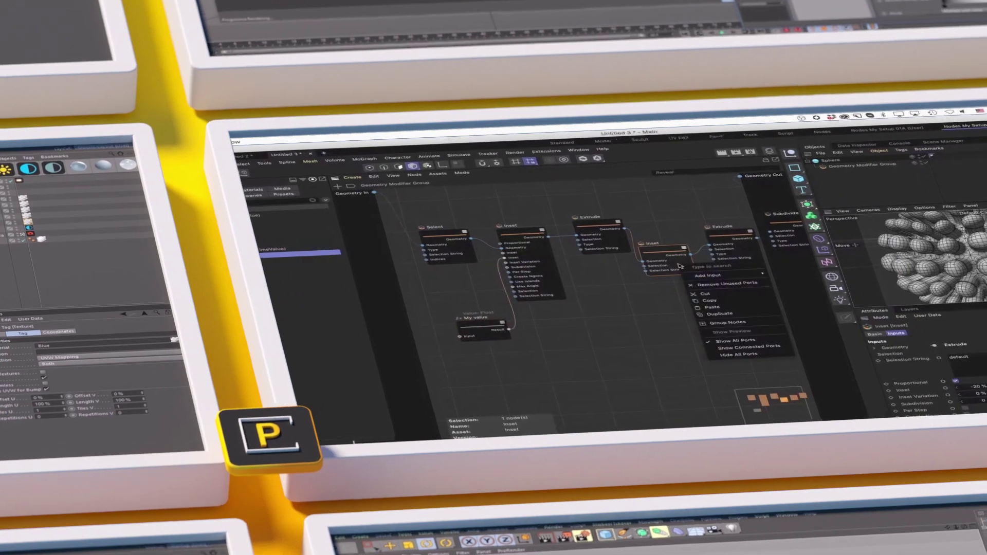
{"action": "left_click", "coordinate": [797, 276]}
{"action": "right_click", "coordinate": [686, 266]}
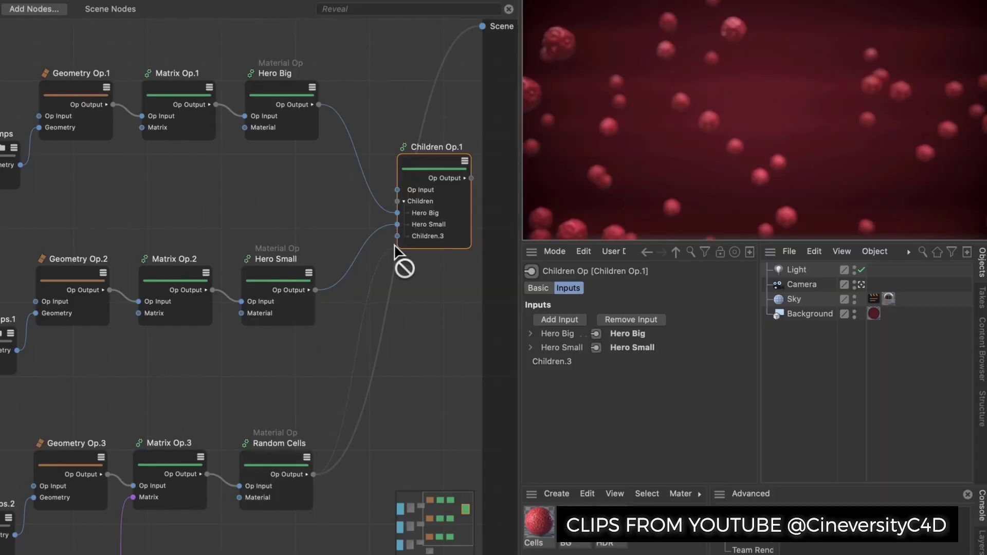
Connect the Random Cells output to the free Children Op.1 child port and wire the Children Op.1 output to Scene
{"action": "left_click_drag", "start_coordinate": [403, 257], "coordinate": [397, 235]}
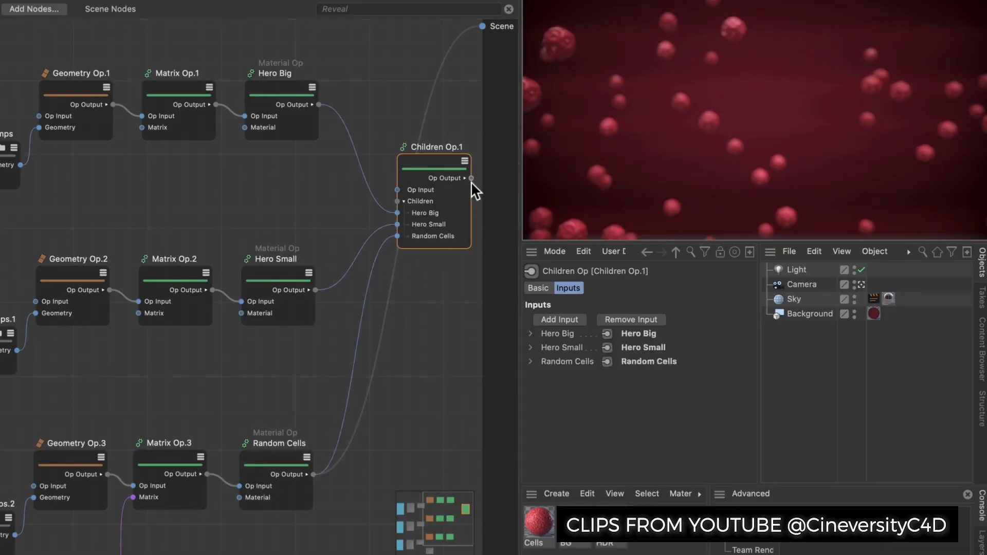
{"action": "left_click_drag", "start_coordinate": [471, 178], "coordinate": [479, 27]}
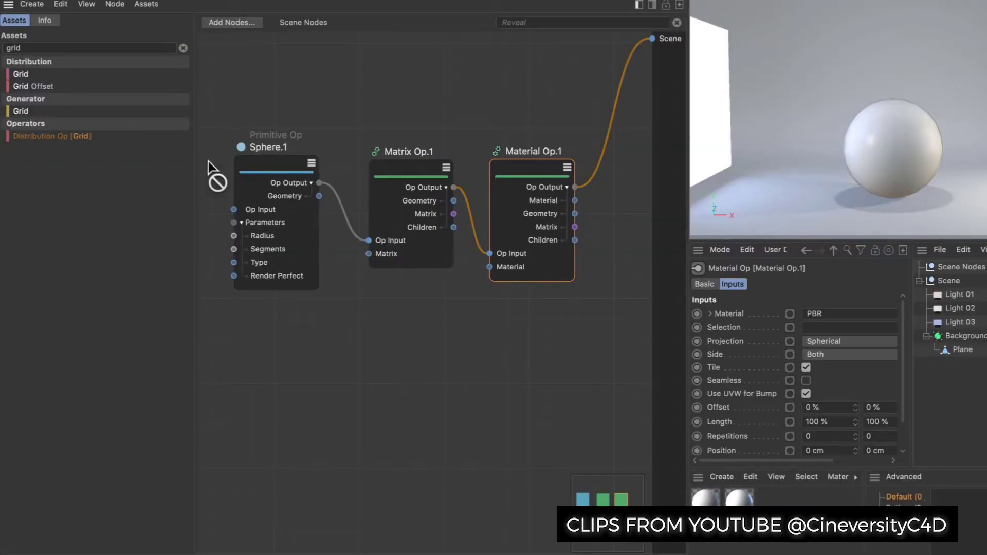
Add a Distribution Op [Grid] node to the scene graph after the Material Op
{"action": "left_click_drag", "start_coordinate": [207, 161], "coordinate": [607, 206]}
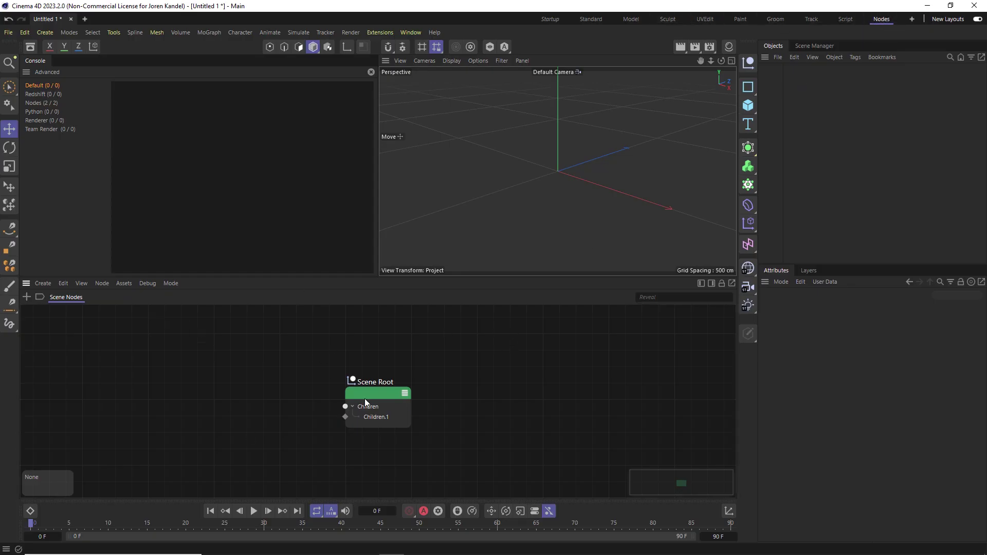
Move the Scene Root node up and to the right in the graph and open the node library for adding nodes
{"action": "left_click_drag", "start_coordinate": [365, 399], "coordinate": [442, 371]}
{"action": "left_click", "coordinate": [45, 283]}
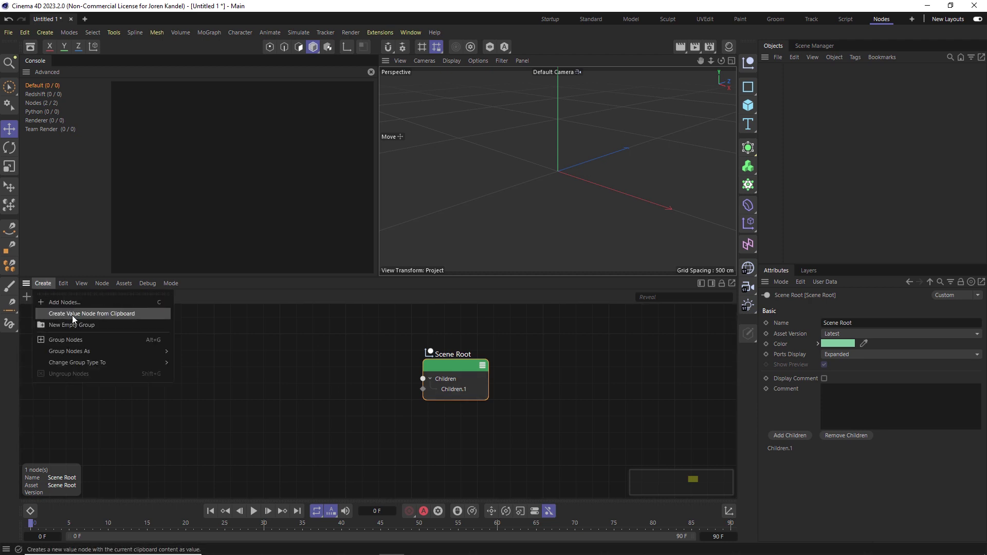
{"action": "left_click", "coordinate": [69, 303]}
{"action": "left_click_drag", "start_coordinate": [167, 300], "coordinate": [211, 94]}
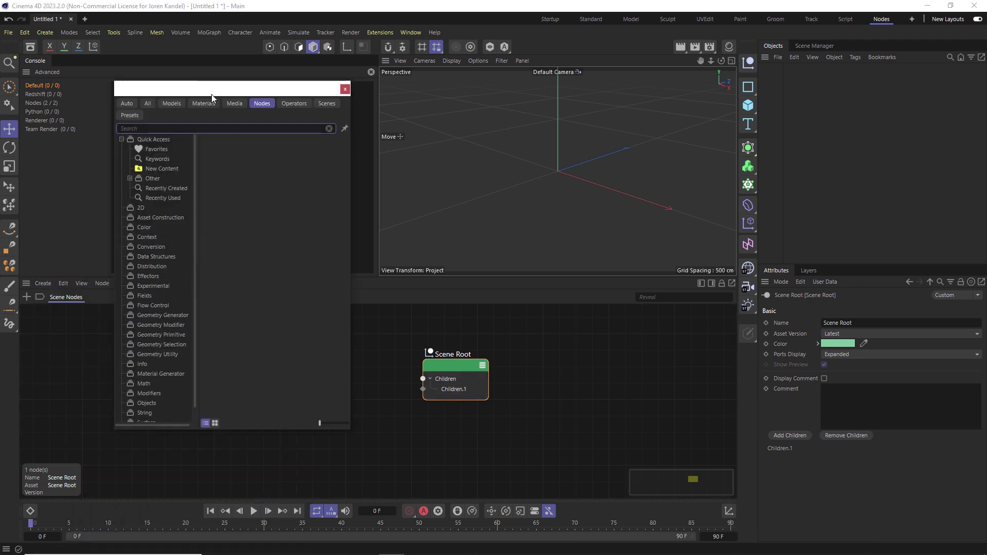
Look through the Geometry Generator, Geometry Modifier, Geometry Primitive and Geometry Utility node categories
{"action": "left_click", "coordinate": [163, 313]}
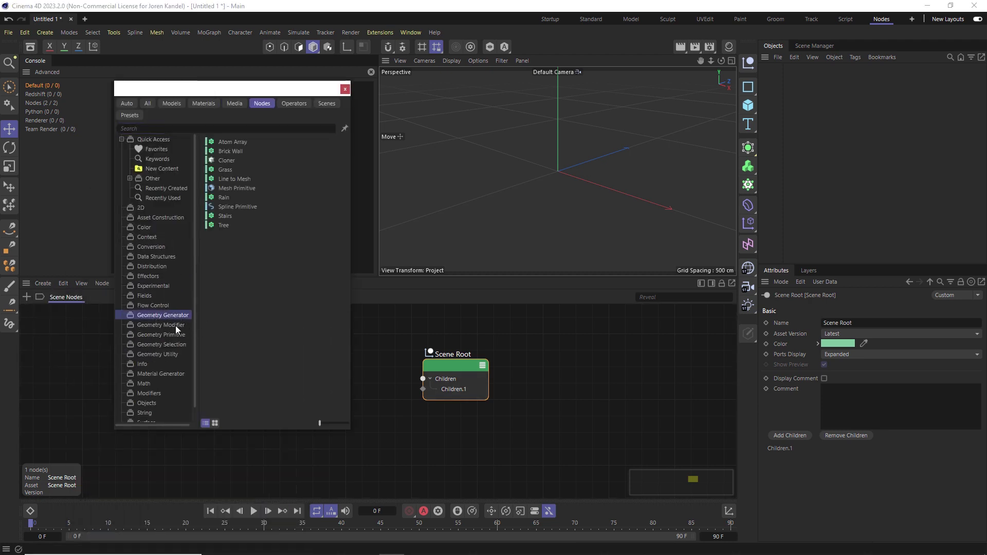
{"action": "left_click", "coordinate": [175, 326]}
{"action": "left_click", "coordinate": [174, 335]}
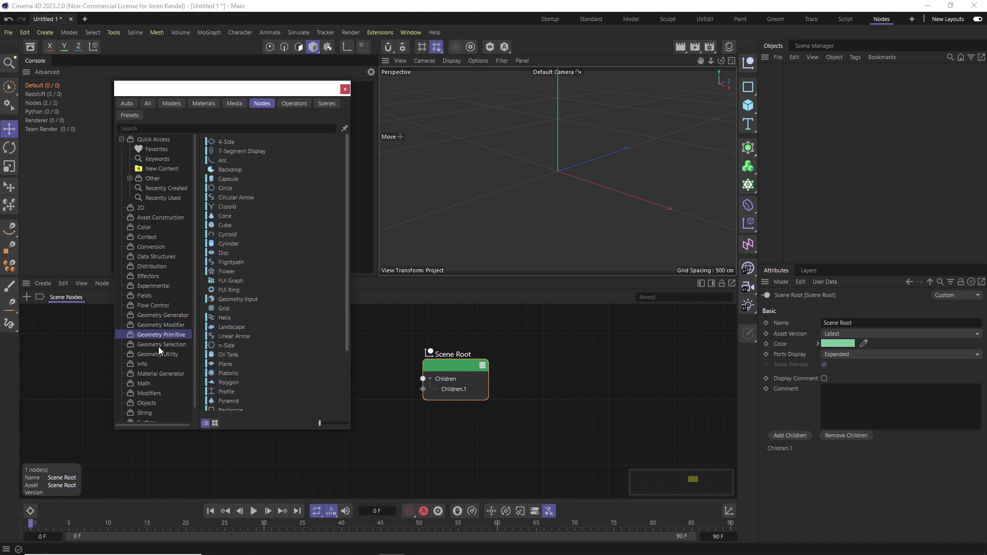
{"action": "left_click", "coordinate": [157, 354]}
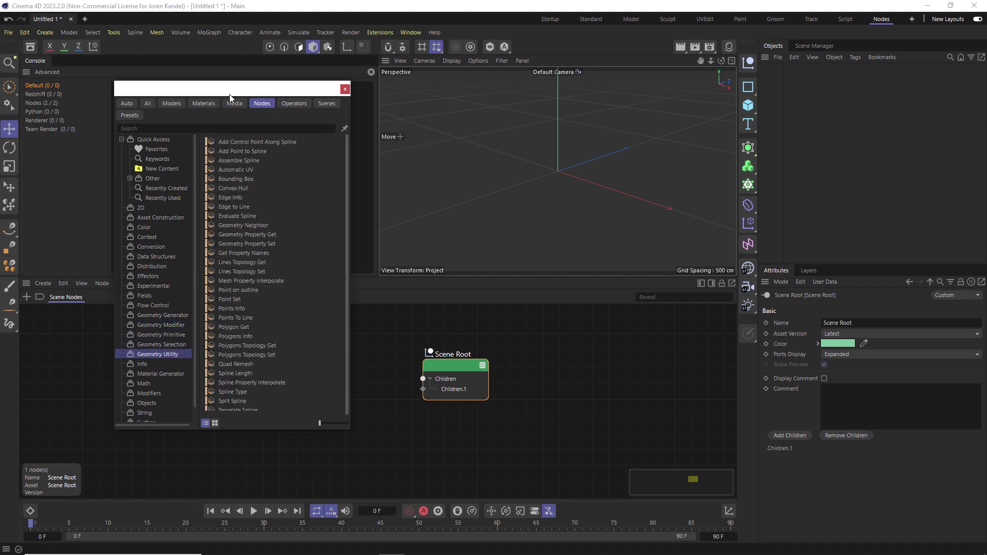
Add a Geometry Property Set node to the graph beside the Scene Root and close the node library
{"action": "left_click_drag", "start_coordinate": [229, 94], "coordinate": [705, 91]}
{"action": "left_click_drag", "start_coordinate": [704, 239], "coordinate": [264, 404]}
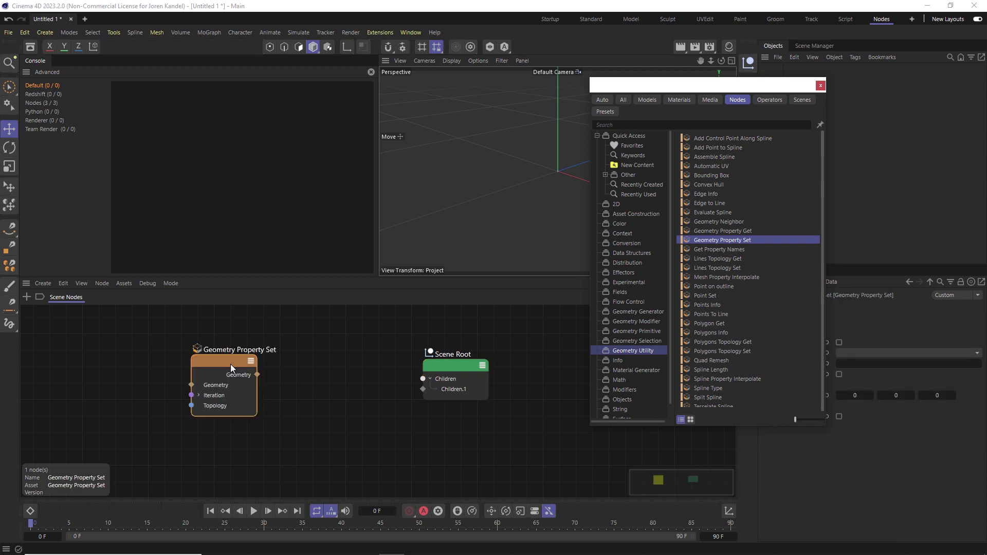
{"action": "left_click", "coordinate": [822, 85]}
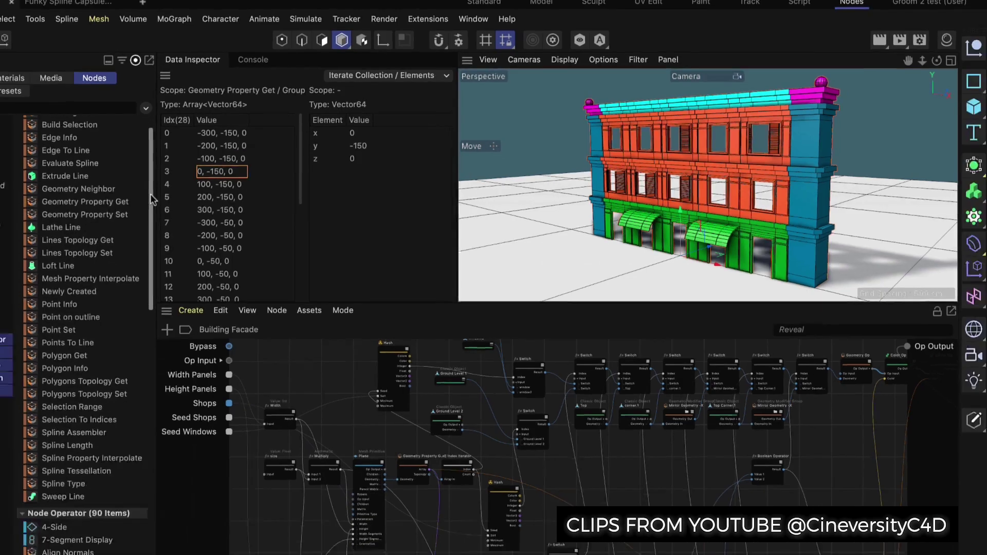
{"action": "scroll", "coordinate": [209, 171], "scroll_direction": "down", "scroll_amount": 3}
{"action": "scroll", "coordinate": [209, 171], "scroll_direction": "down", "scroll_amount": 5}
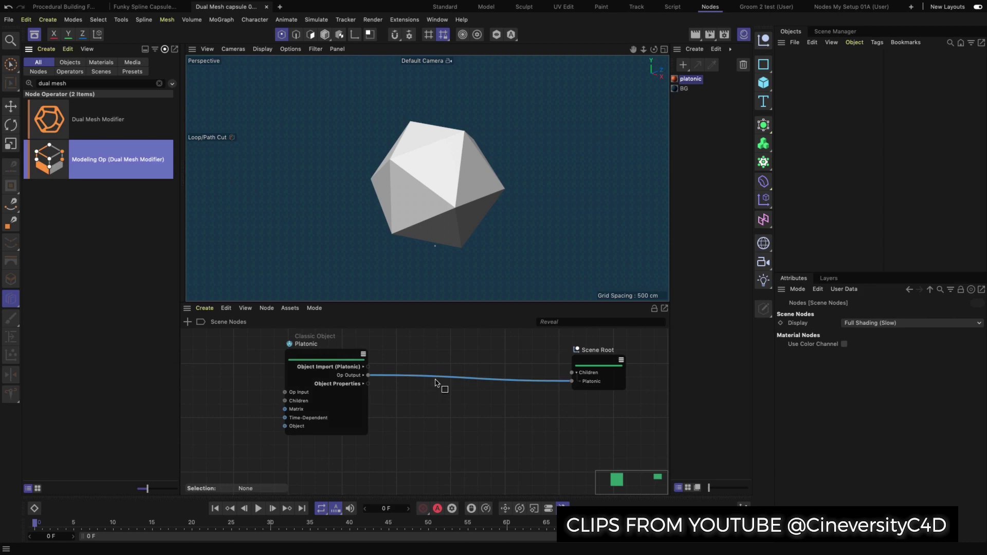
Insert the Dual Mesh Modifier modeling operator between the Platonic and Scene Root nodes and adjust its subdivision
{"action": "left_click_drag", "start_coordinate": [435, 383], "coordinate": [439, 379]}
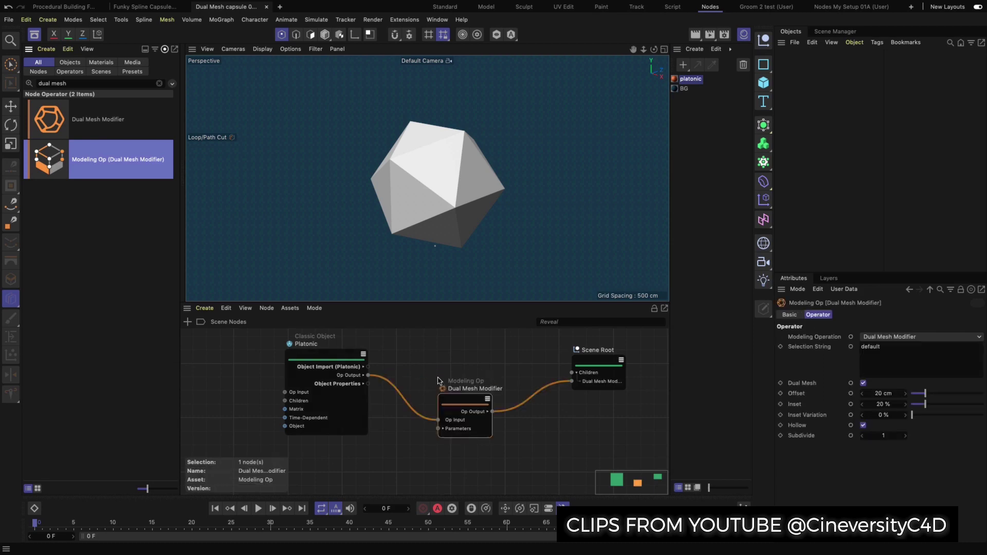
{"action": "left_click", "coordinate": [905, 436]}
Adjust the number of width panels on the Building Facade generator
{"action": "left_click_drag", "start_coordinate": [325, 164], "coordinate": [514, 216], "text": "alt"}
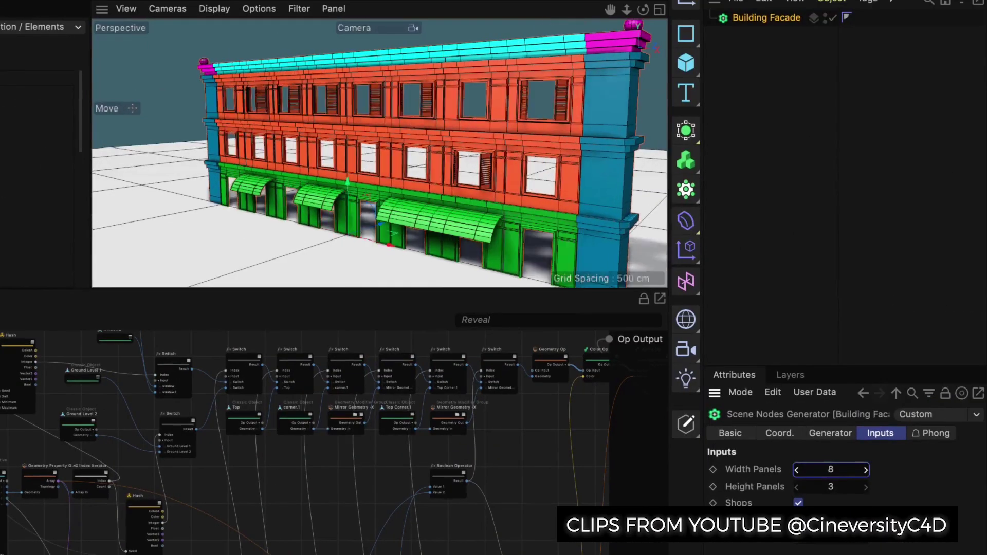
{"action": "mouse_move", "coordinate": [866, 469]}
{"action": "left_mouse_down"}
{"action": "mouse_move", "coordinate": [848, 472]}
{"action": "mouse_move", "coordinate": [859, 484]}
{"action": "left_mouse_up"}
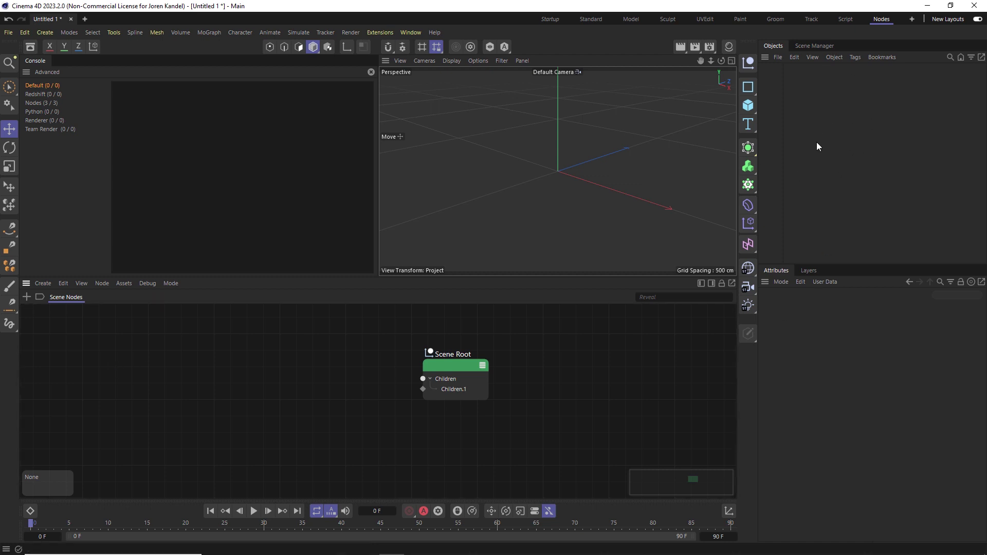
Add a cube with a Bend deformer as its child, then select the cube
{"action": "left_click", "coordinate": [750, 106]}
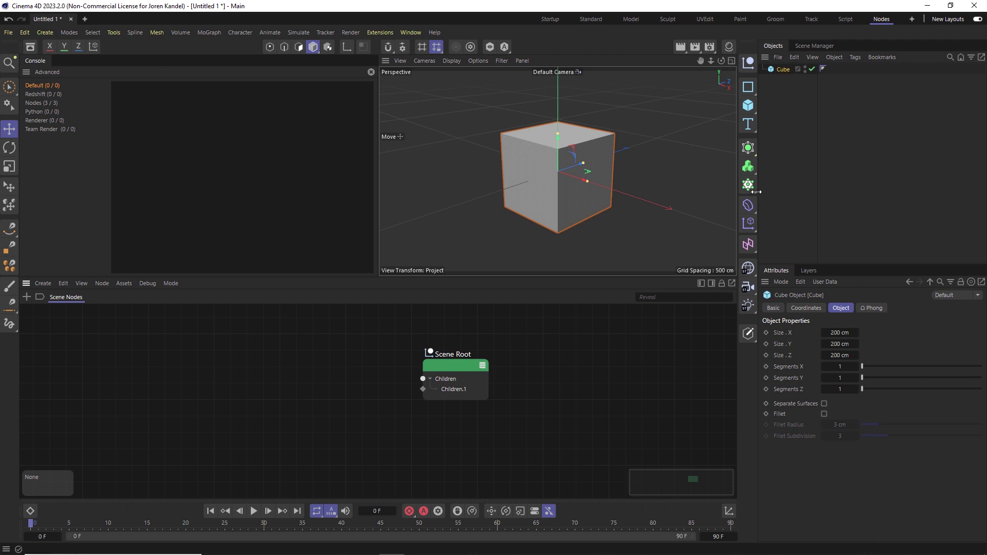
{"action": "left_click", "coordinate": [748, 205]}
{"action": "left_click", "coordinate": [789, 220]}
{"action": "left_click_drag", "start_coordinate": [786, 75], "coordinate": [785, 79]}
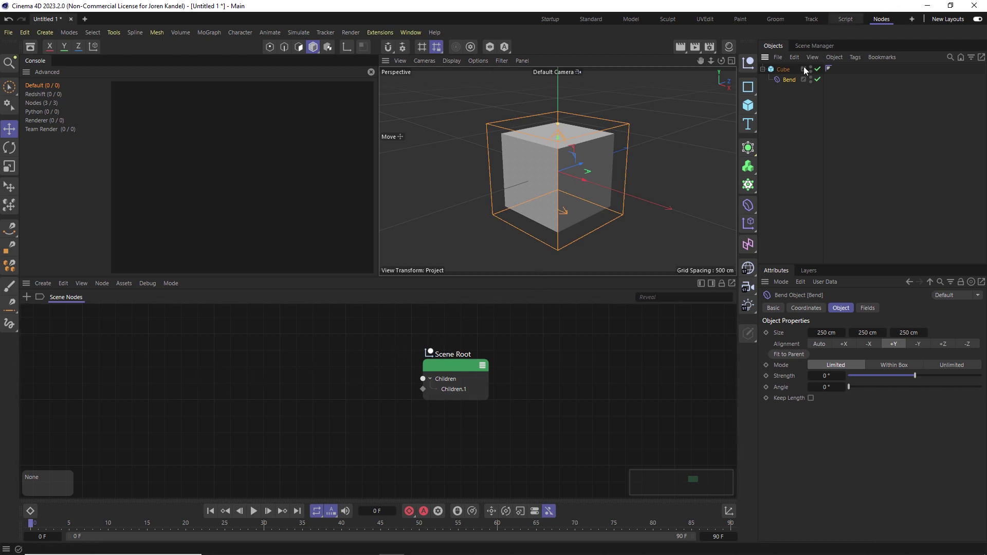
{"action": "left_click", "coordinate": [783, 70]}
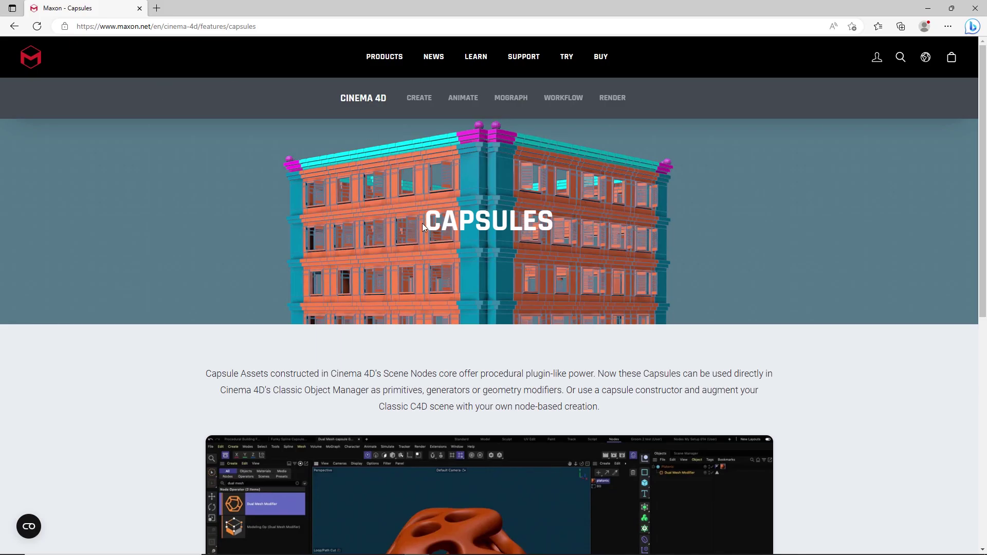
Read the Capsules page introduction, highlighting the sentence on using Capsules in the Classic Object Manager, and return to Cinema 4D
{"action": "left_click_drag", "start_coordinate": [202, 375], "coordinate": [417, 378]}
{"action": "left_click", "coordinate": [409, 376]}
{"action": "left_click_drag", "start_coordinate": [598, 373], "coordinate": [564, 392]}
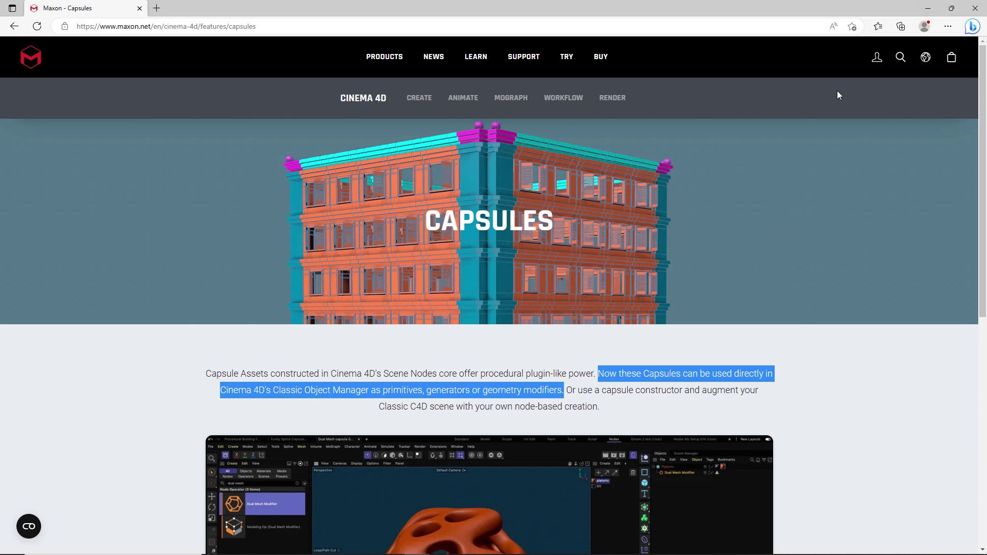
{"action": "left_click", "coordinate": [929, 11]}
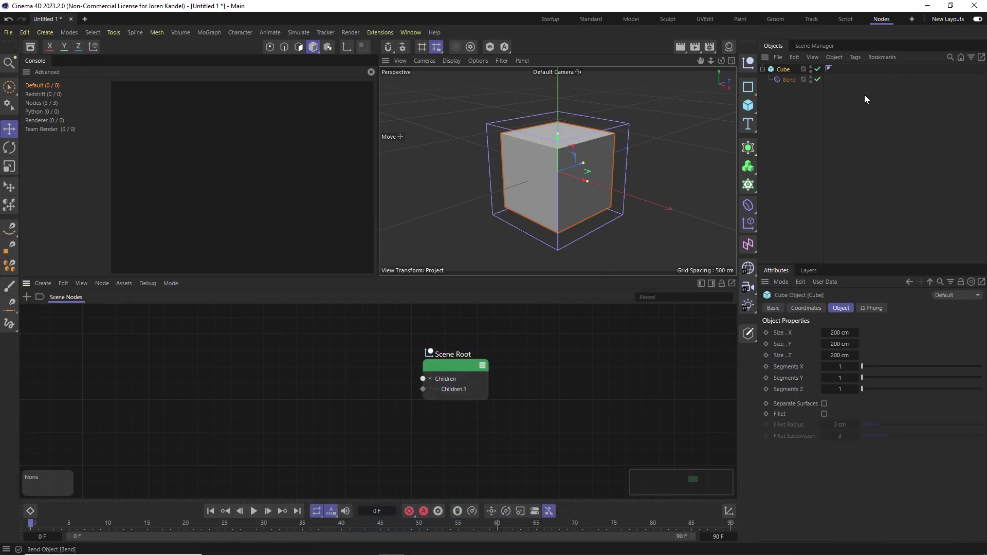
Switch to the Startup layout and delete the cube together with its Bend deformer
{"action": "left_click", "coordinate": [560, 17]}
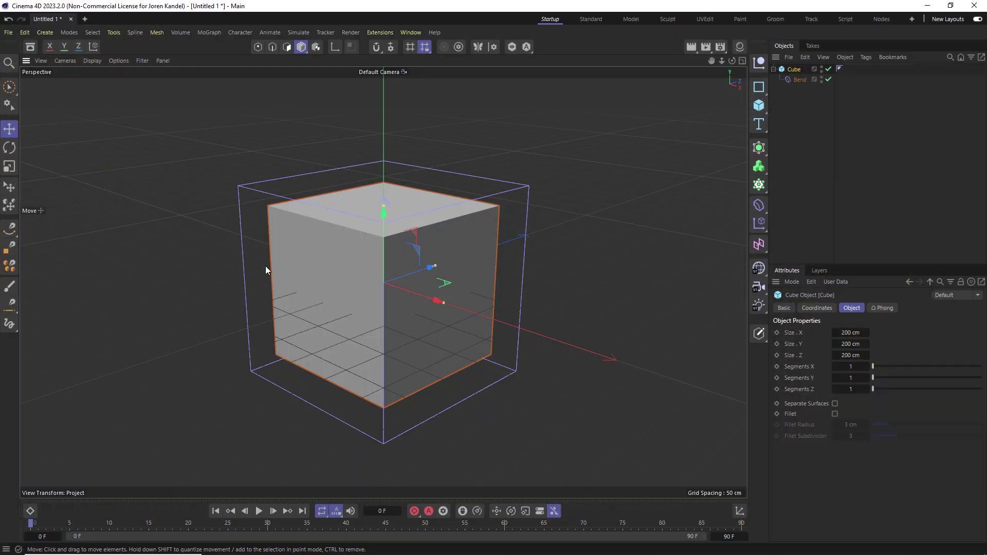
{"action": "left_click_drag", "start_coordinate": [821, 119], "coordinate": [804, 73]}
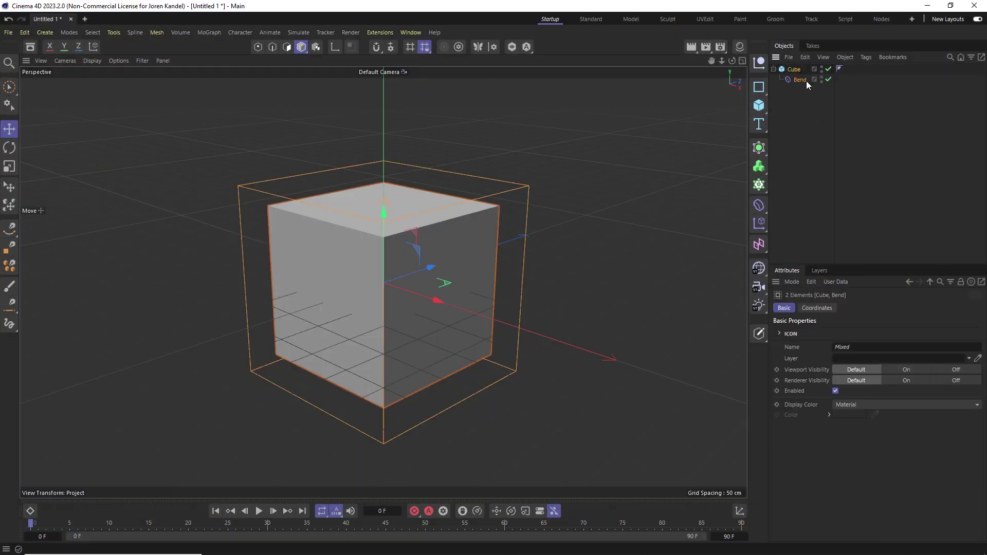
{"action": "key", "text": "Delete"}
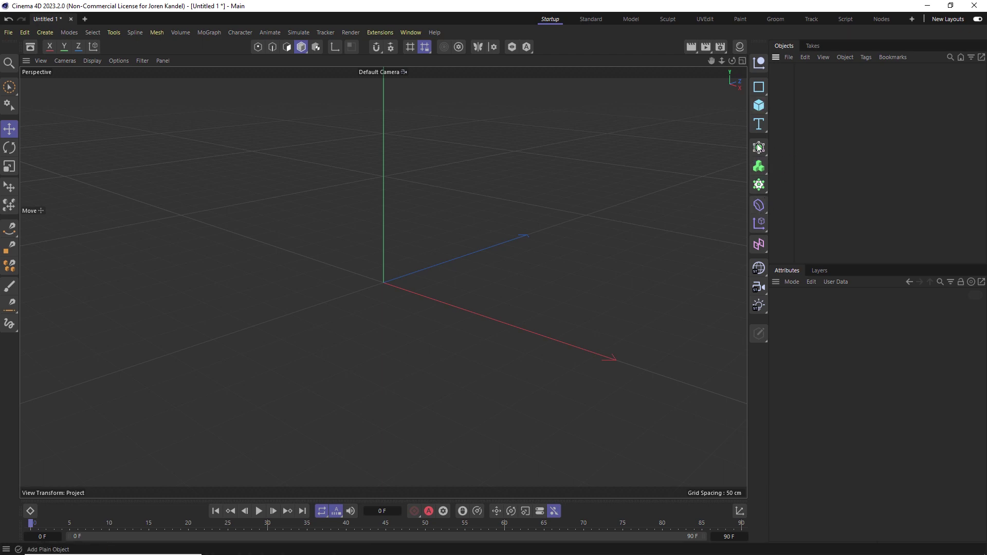
Show the Asset Browser and filter it to operator assets
{"action": "left_click", "coordinate": [30, 46]}
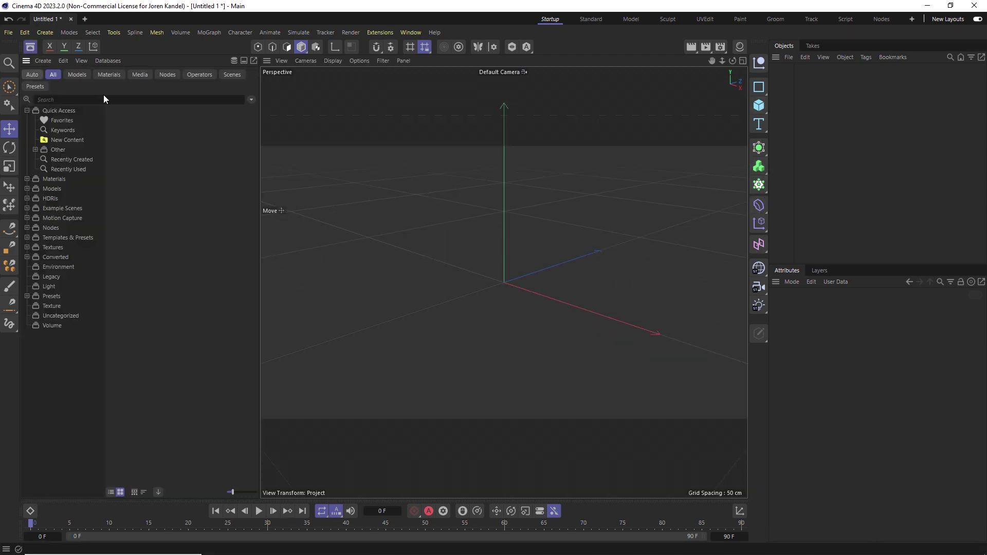
{"action": "left_click", "coordinate": [166, 75]}
{"action": "left_click", "coordinate": [196, 75]}
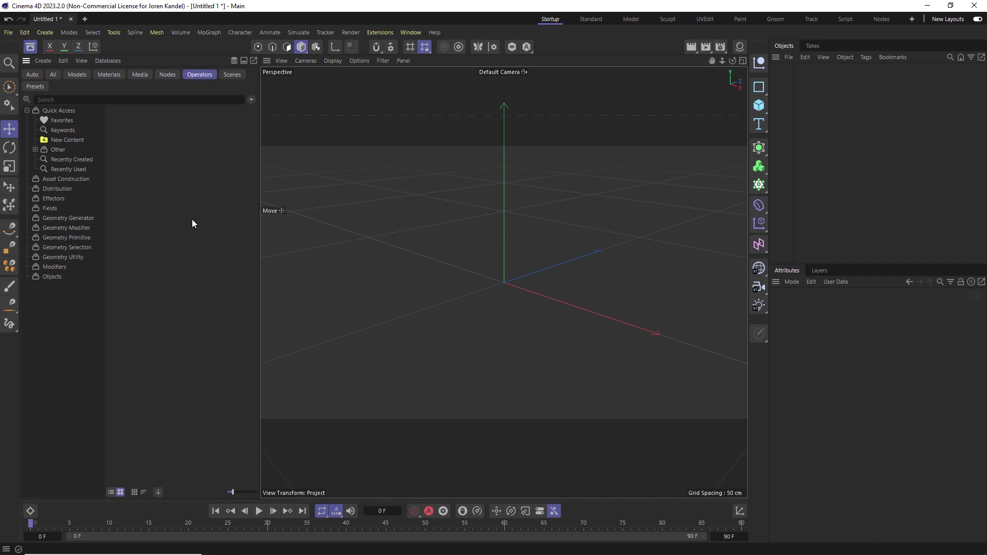
Examine the capsules available in the Geometry Generator, Geometry Modifier, Geometry Primitive and Geometry Selection categories
{"action": "left_click", "coordinate": [60, 218]}
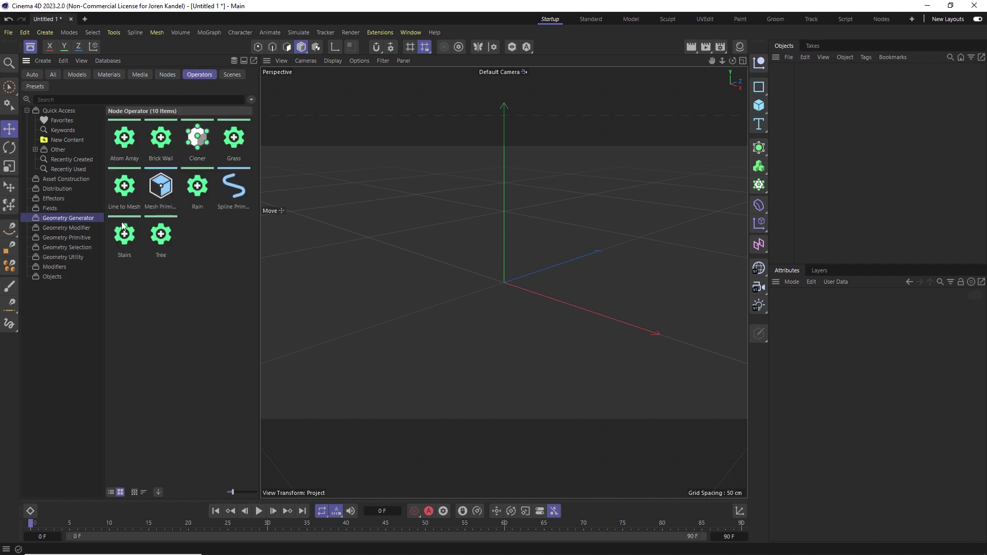
{"action": "left_click", "coordinate": [59, 228]}
{"action": "left_click", "coordinate": [78, 238]}
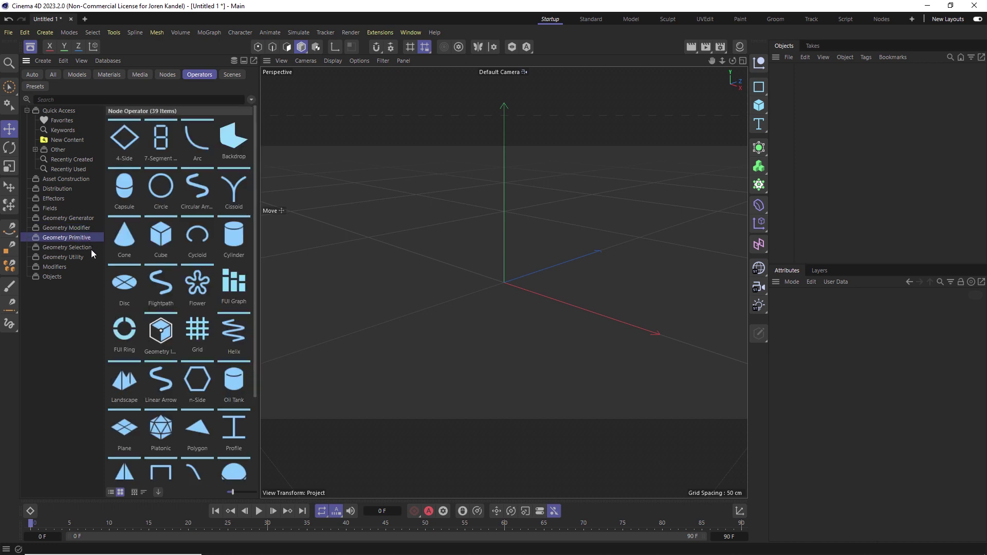
{"action": "left_click", "coordinate": [78, 248]}
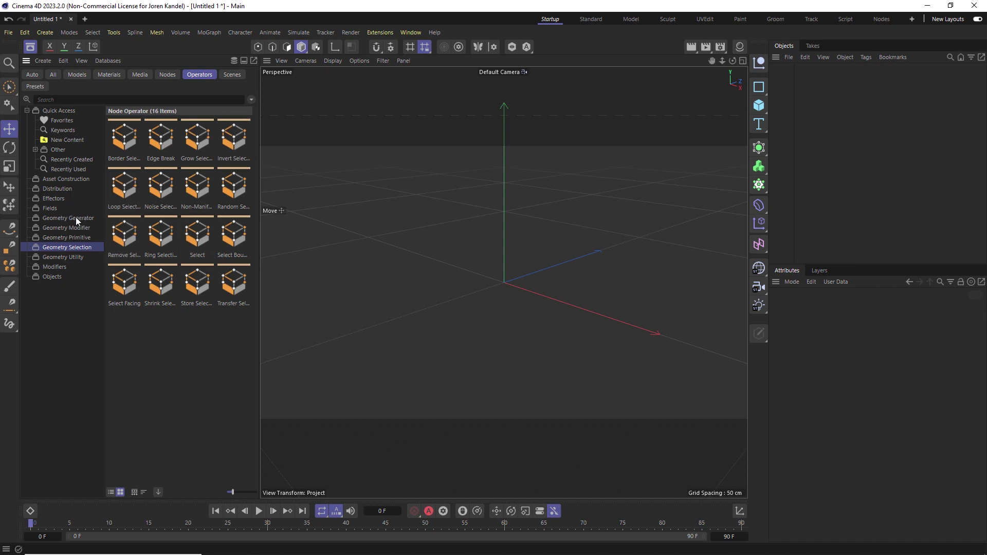
{"action": "left_click", "coordinate": [77, 220]}
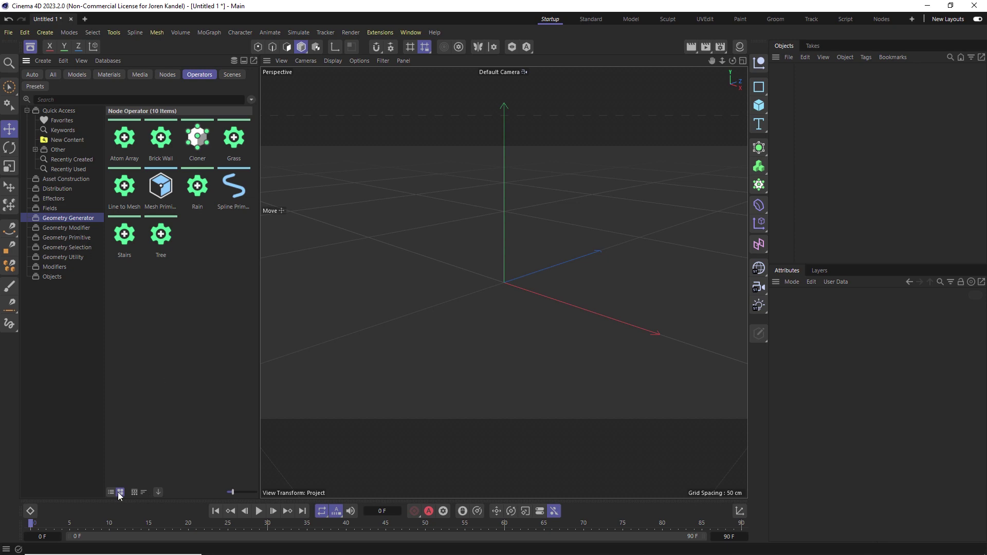
{"action": "left_click", "coordinate": [79, 227]}
{"action": "left_click", "coordinate": [65, 219]}
{"action": "left_click", "coordinate": [68, 240]}
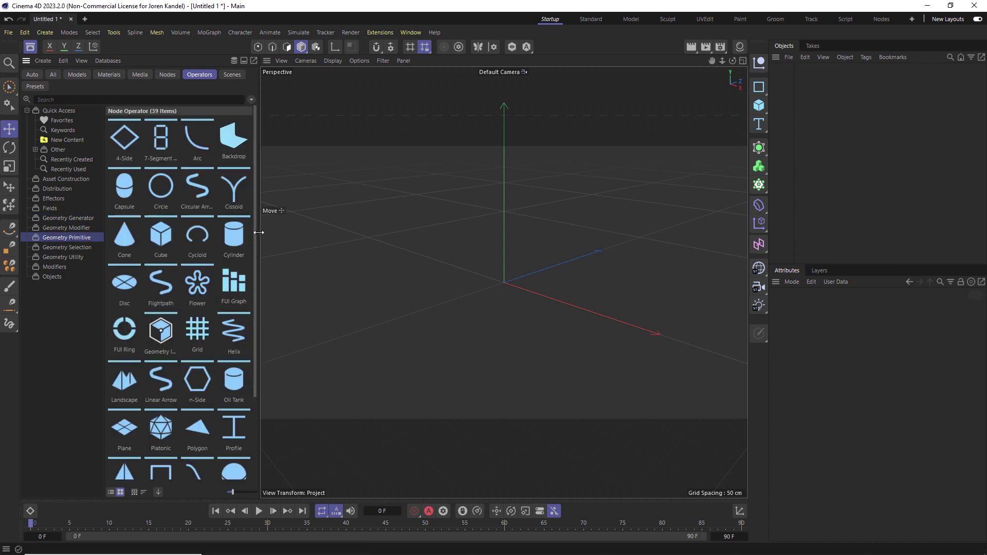
{"action": "scroll", "coordinate": [257, 267], "scroll_direction": "down", "scroll_amount": 3}
{"action": "left_click_drag", "start_coordinate": [257, 267], "coordinate": [245, 106]}
Add a Backdrop primitive and set its rounding to 85 cm, tilt to 11°, drop to 71 cm and overhang to 136 cm
{"action": "double_click", "coordinate": [234, 137]}
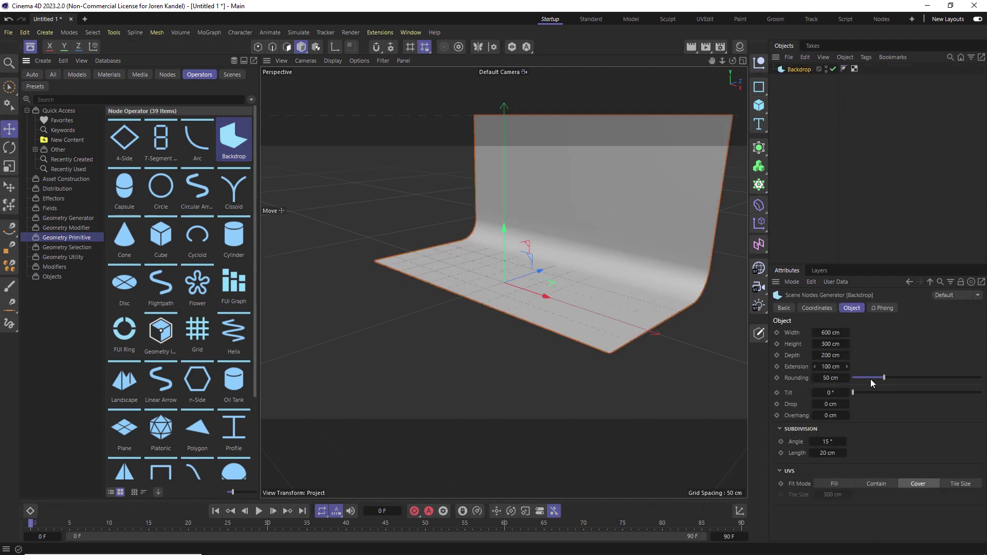
{"action": "left_click_drag", "start_coordinate": [883, 378], "coordinate": [827, 415]}
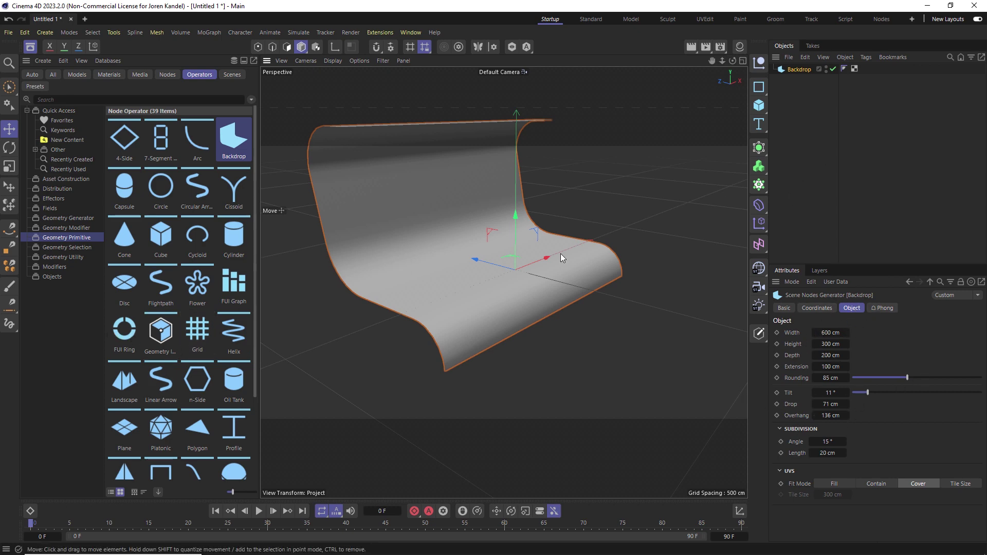
Delete the Backdrop object from the scene
{"action": "left_click", "coordinate": [837, 91]}
{"action": "left_click", "coordinate": [320, 261]}
{"action": "key", "text": "Delete"}
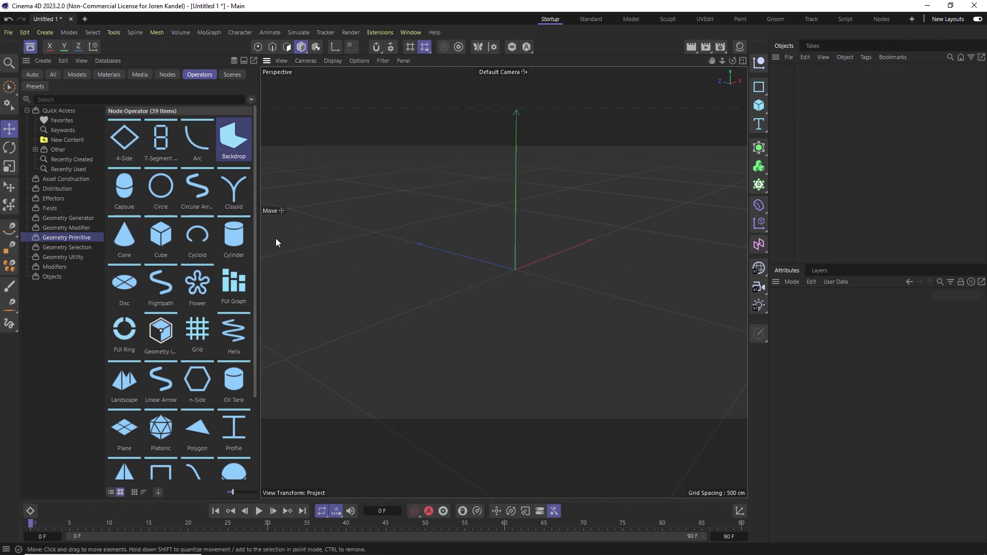
Add an FUI Graph primitive capsule to the scene
{"action": "left_click_drag", "start_coordinate": [234, 284], "coordinate": [491, 290]}
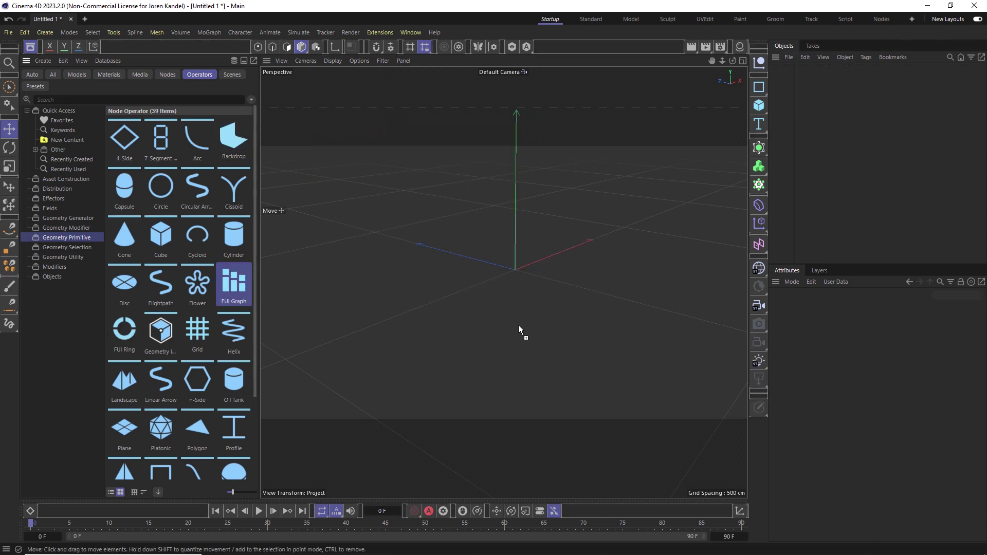
{"action": "left_click_drag", "start_coordinate": [518, 325], "coordinate": [495, 343]}
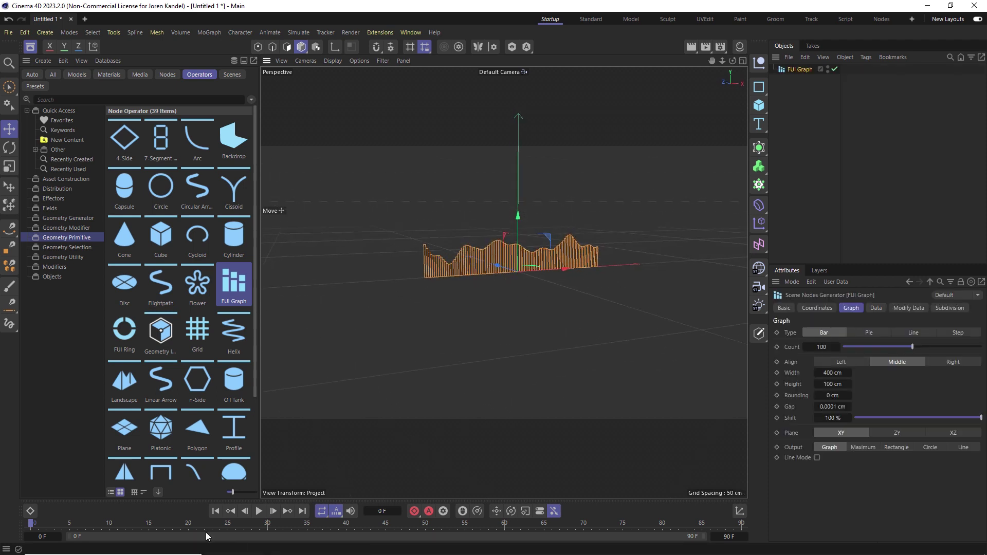
Preview the FUI Graph's animation on the timeline and switch its type through Pie, Line and Step
{"action": "left_click_drag", "start_coordinate": [88, 521], "coordinate": [376, 524]}
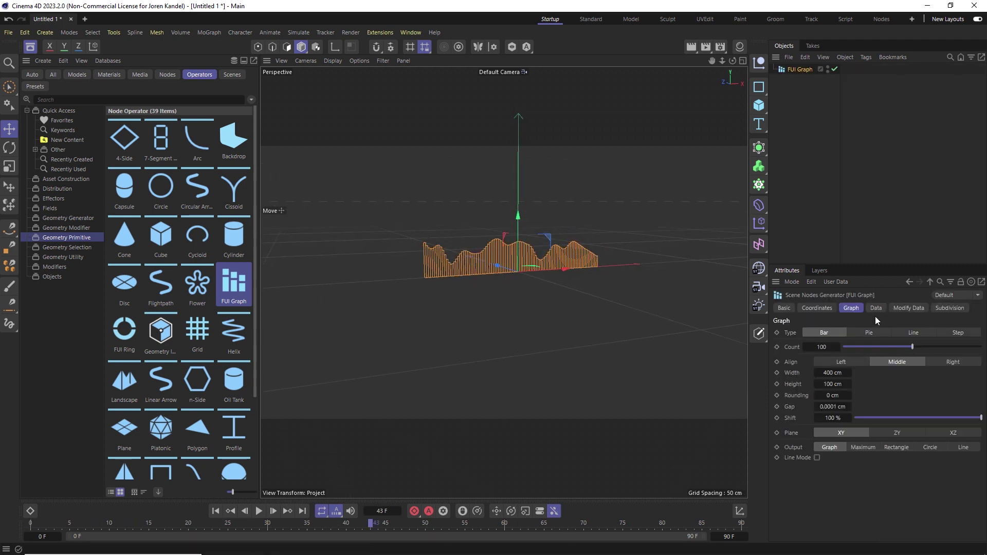
{"action": "left_click", "coordinate": [869, 333]}
{"action": "left_click", "coordinate": [913, 334]}
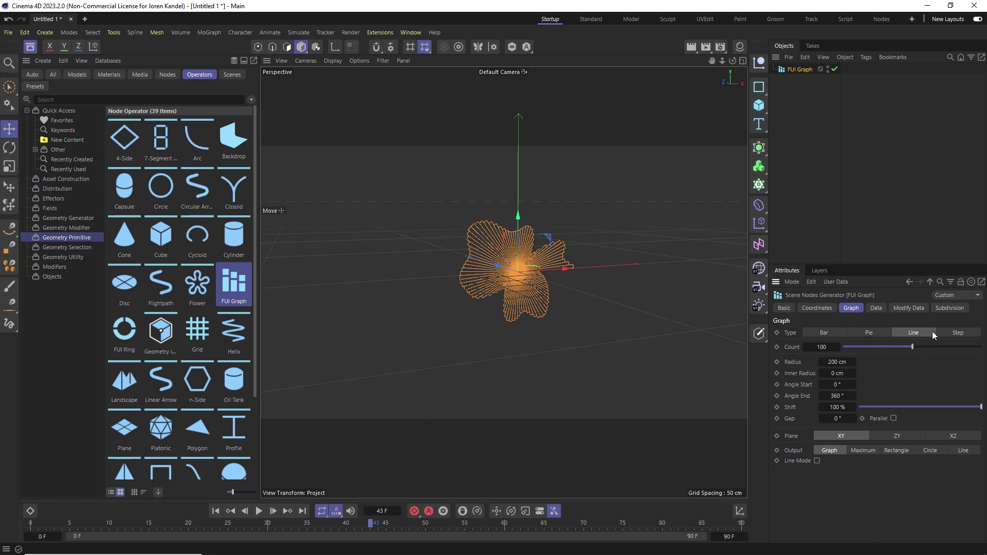
{"action": "left_click", "coordinate": [959, 333]}
{"action": "mouse_move", "coordinate": [199, 525]}
{"action": "left_mouse_down"}
{"action": "mouse_move", "coordinate": [538, 523]}
{"action": "mouse_move", "coordinate": [212, 523]}
{"action": "left_mouse_up"}
Delete the FUI Graph object from the scene
{"action": "left_click", "coordinate": [795, 83]}
{"action": "left_click", "coordinate": [797, 69]}
{"action": "key", "text": "Delete"}
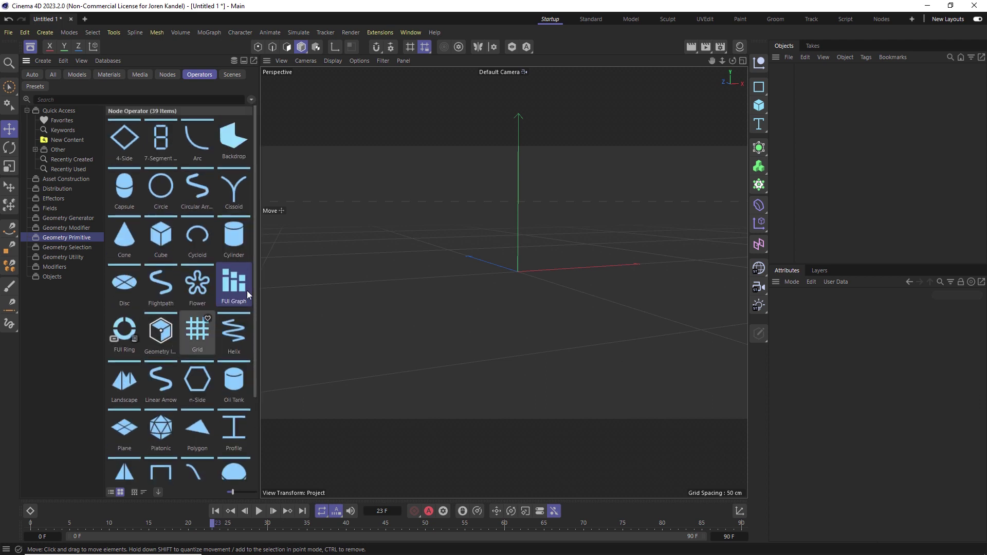
Add a Circular Arrow primitive capsule to the scene and adjust its start angle and width
{"action": "left_click_drag", "start_coordinate": [194, 180], "coordinate": [468, 273]}
{"action": "left_click_drag", "start_coordinate": [531, 283], "coordinate": [566, 258], "text": "alt"}
{"action": "key", "text": "h"}
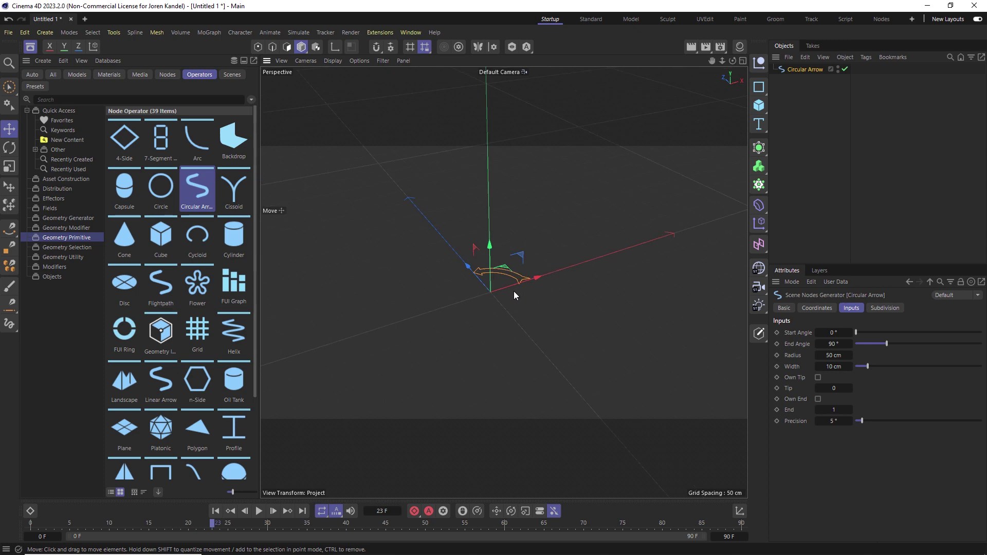
{"action": "left_click_drag", "start_coordinate": [856, 332], "coordinate": [878, 371]}
{"action": "left_click", "coordinate": [806, 77]}
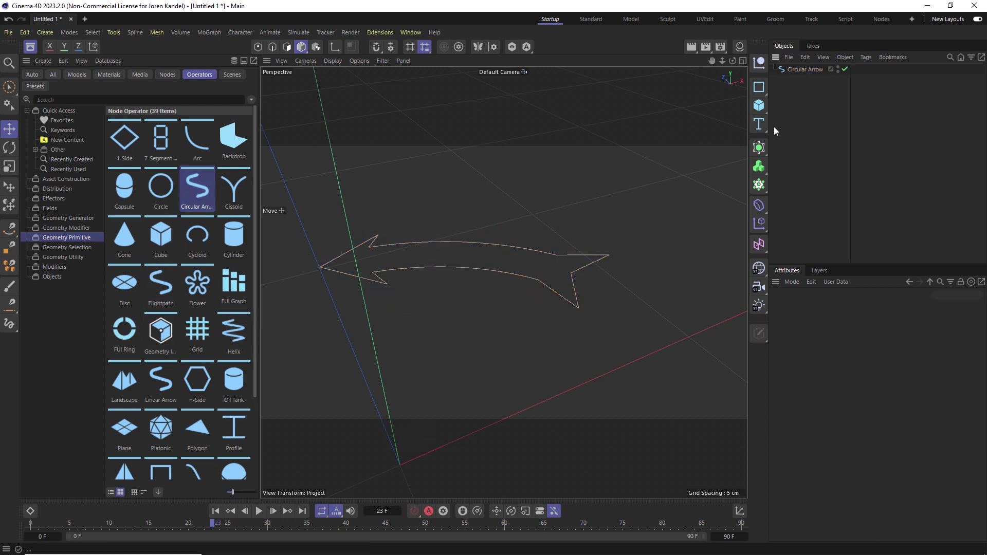
Delete the Circular Arrow object from the scene
{"action": "left_click", "coordinate": [802, 69]}
{"action": "key", "text": "Delete"}
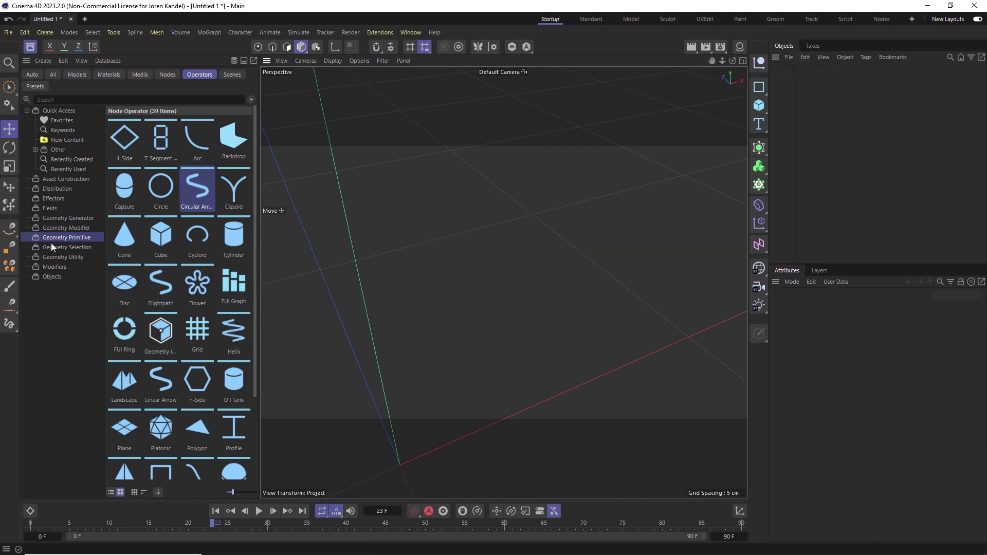
Show the Geometry Modifier capsules and add a Platonic object to the scene
{"action": "left_click", "coordinate": [68, 228]}
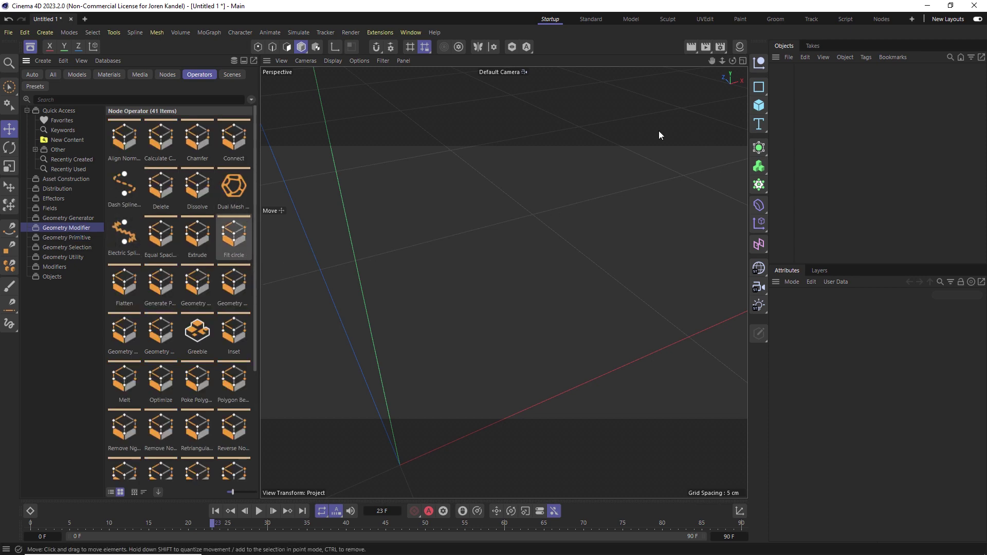
{"action": "left_click", "coordinate": [760, 105]}
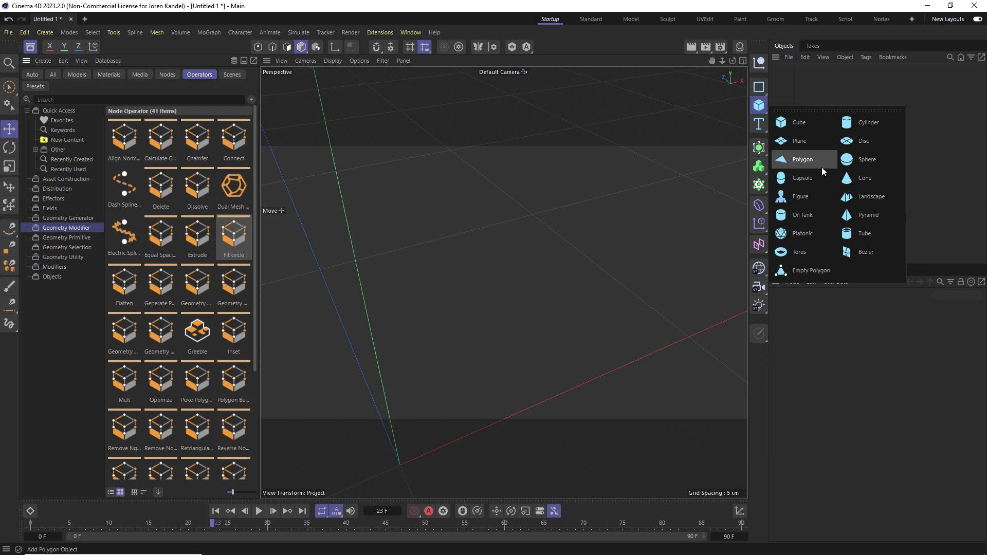
{"action": "left_click", "coordinate": [810, 231]}
{"action": "key", "text": "s"}
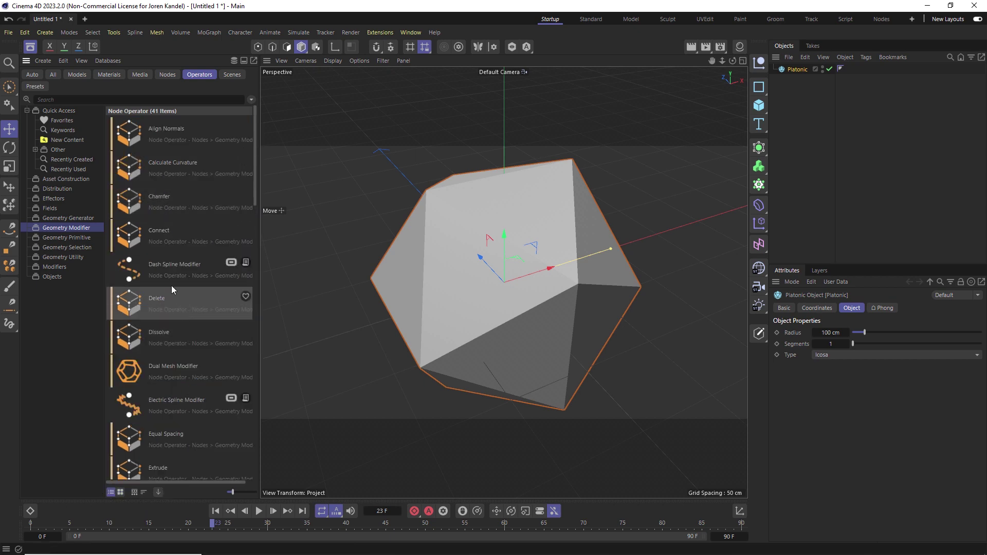
{"action": "key", "text": "ctrl+shift+a"}
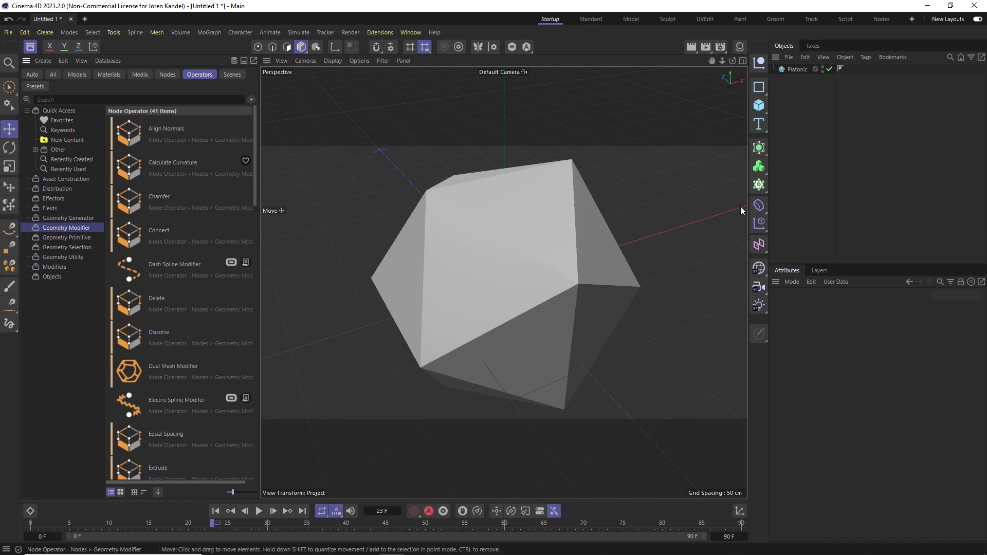
Add a Subdivision Surface generator to the scene and delete it again
{"action": "left_click", "coordinate": [758, 149]}
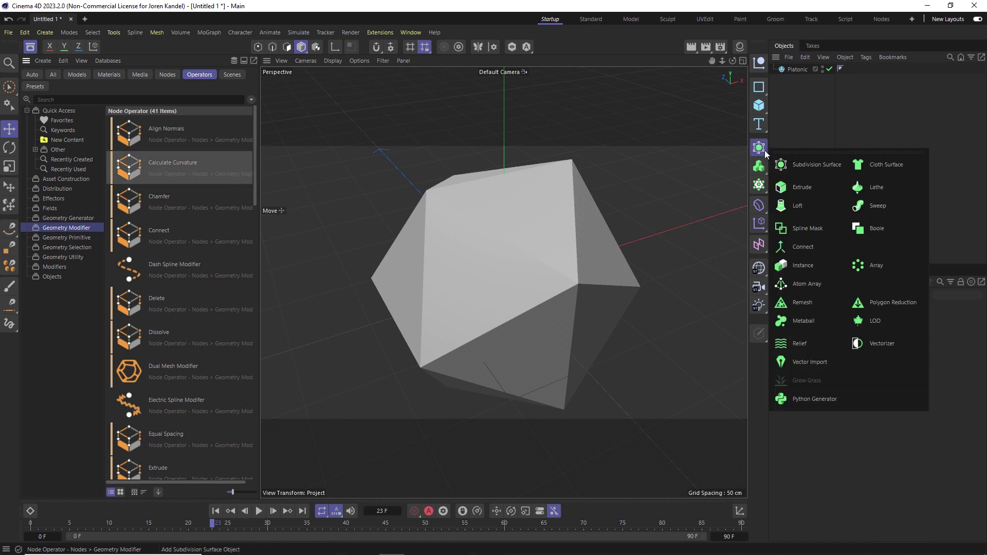
{"action": "left_click", "coordinate": [812, 159]}
{"action": "left_click_drag", "start_coordinate": [801, 72], "coordinate": [802, 73]}
{"action": "left_click", "coordinate": [800, 70]}
{"action": "key", "text": "Delete"}
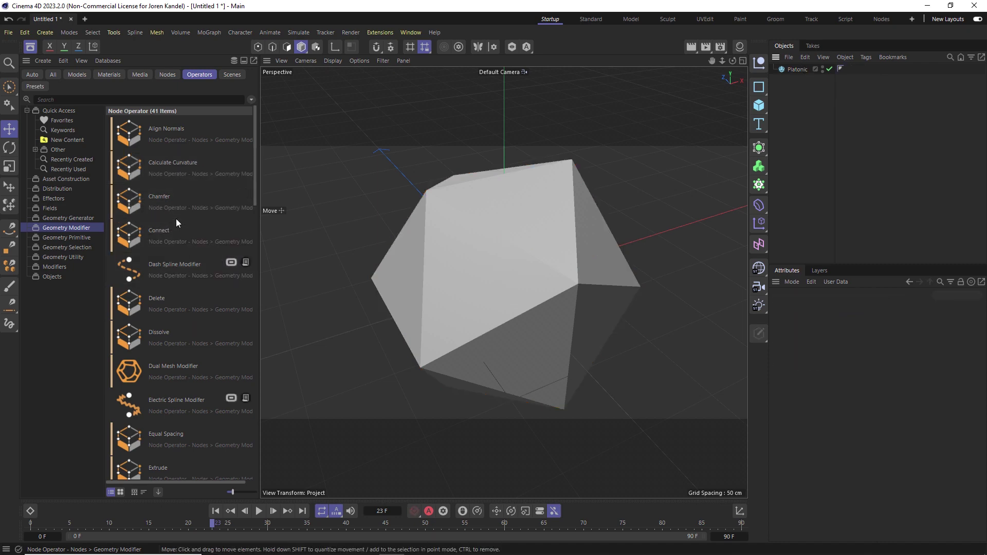
Search the commands for "subdi" and apply the Subdivide capsule as a child of the Platonic object
{"action": "key", "text": "shift+c"}
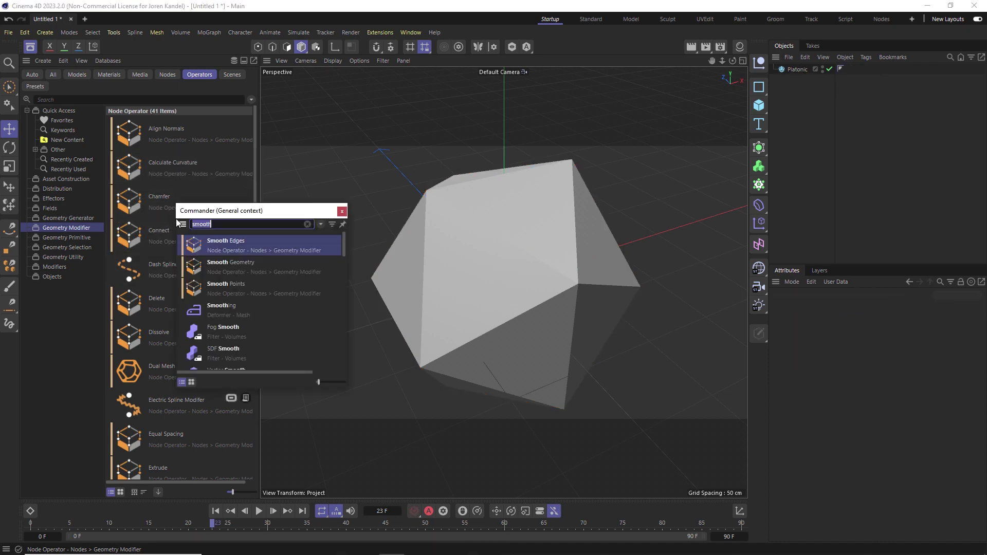
{"action": "key", "text": "BackSpace"}
{"action": "type", "text": "subd"}
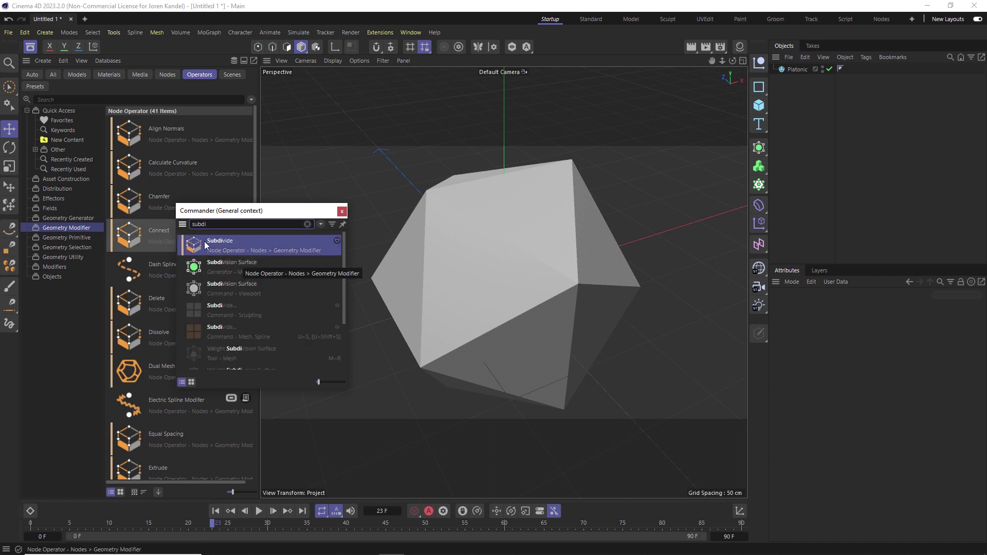
{"action": "type", "text": "i"}
{"action": "double_click", "coordinate": [205, 242]}
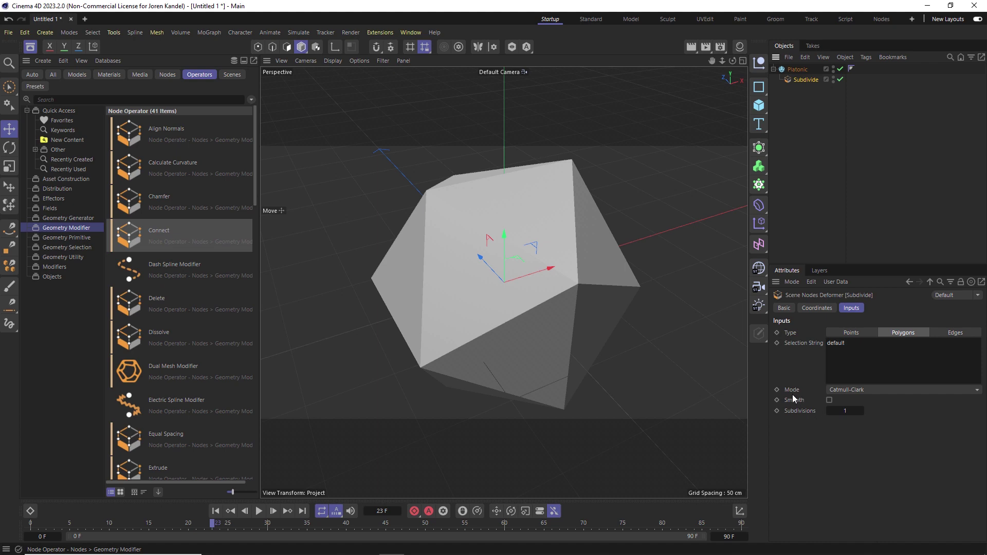
Enable smoothing on the Subdivide capsule and set its iterations to 4
{"action": "left_click", "coordinate": [829, 399]}
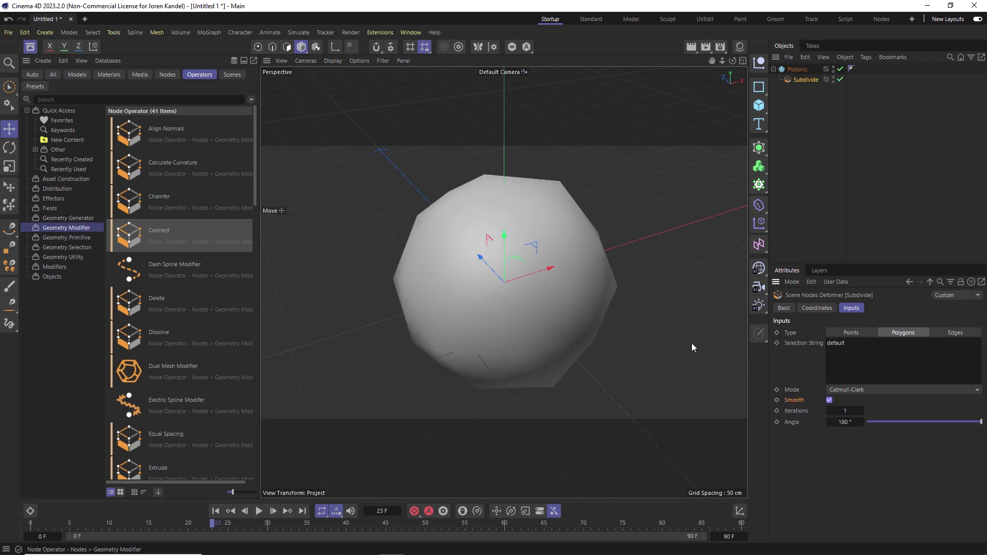
{"action": "left_click", "coordinate": [862, 411]}
{"action": "left_click", "coordinate": [862, 411]}
{"action": "left_click", "coordinate": [862, 410]}
Move the Subdivide capsule out of the Platonic object and delete it
{"action": "left_click_drag", "start_coordinate": [813, 78], "coordinate": [815, 110]}
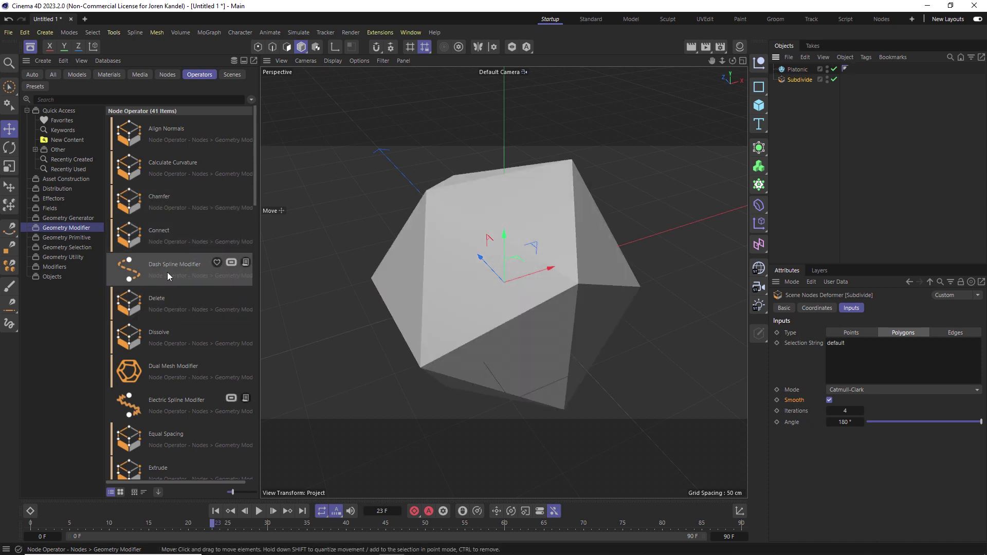
{"action": "left_click", "coordinate": [791, 82]}
{"action": "key", "text": "Delete"}
Apply the Dual Mesh Modifier capsule as a child of the Platonic object
{"action": "scroll", "coordinate": [217, 394], "scroll_direction": "down", "scroll_amount": 3}
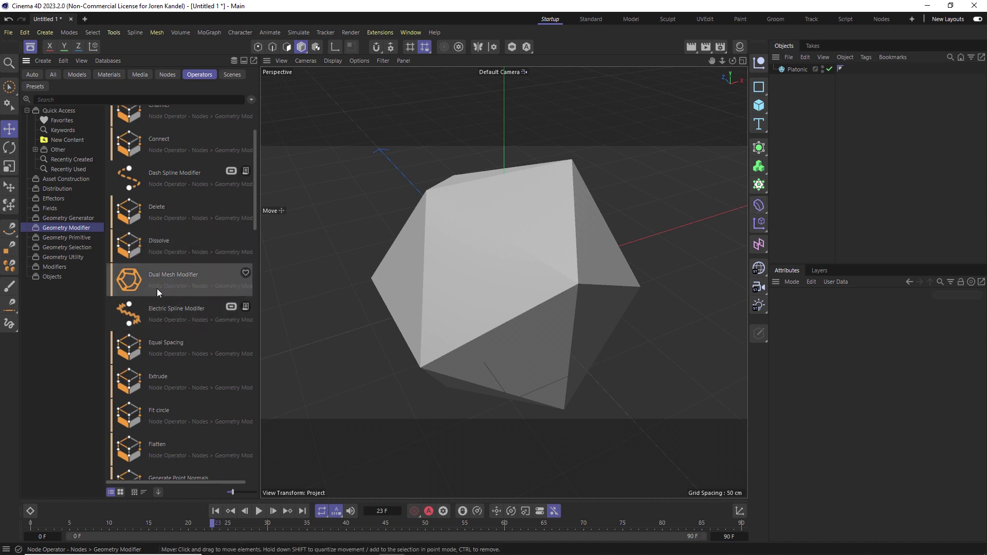
{"action": "left_click_drag", "start_coordinate": [152, 280], "coordinate": [802, 72]}
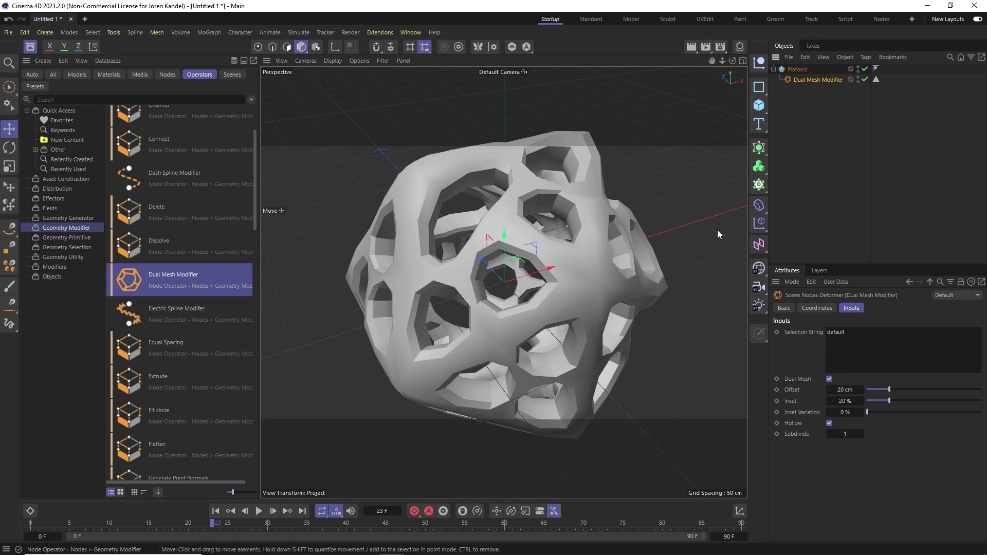
{"action": "left_click_drag", "start_coordinate": [722, 60], "coordinate": [637, 384]}
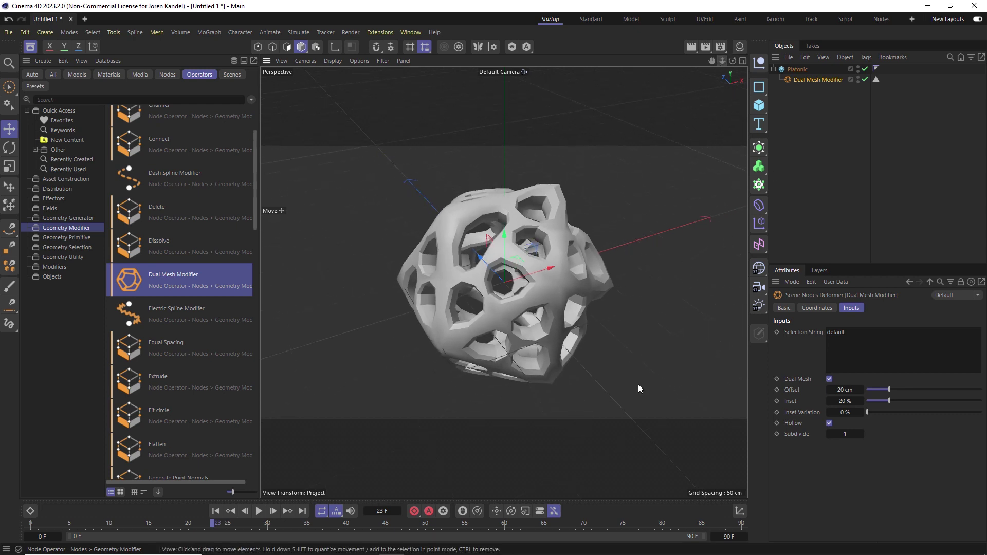
Set the Dual Mesh Modifier's offset to 5 cm, inset to 15%, inset variation to 37% and subdivide to 3
{"action": "left_click_drag", "start_coordinate": [893, 390], "coordinate": [911, 411]}
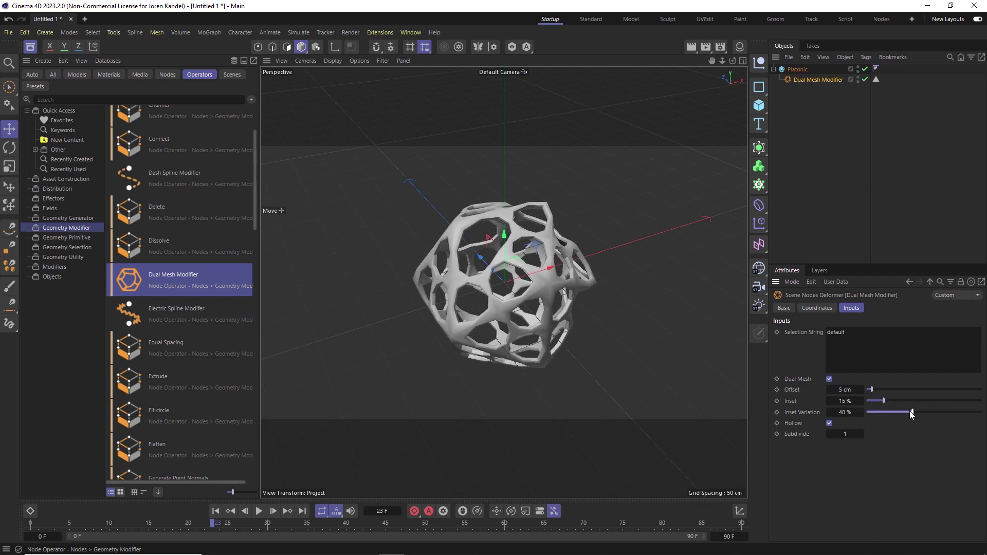
{"action": "left_click", "coordinate": [861, 433]}
{"action": "left_click", "coordinate": [861, 434]}
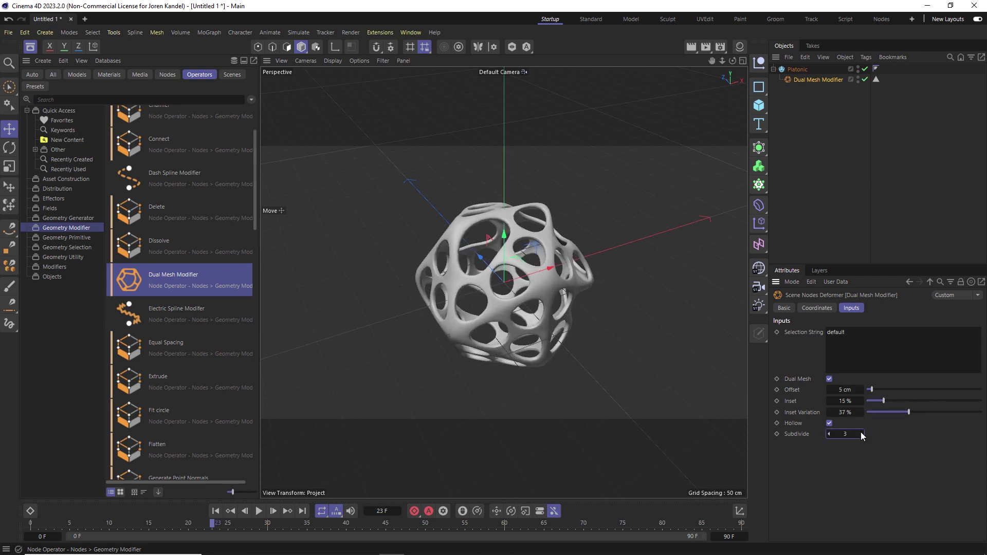
Set the Platonic object's segments to 2
{"action": "left_click_drag", "start_coordinate": [521, 282], "coordinate": [407, 250], "text": "alt"}
{"action": "left_click", "coordinate": [454, 231]}
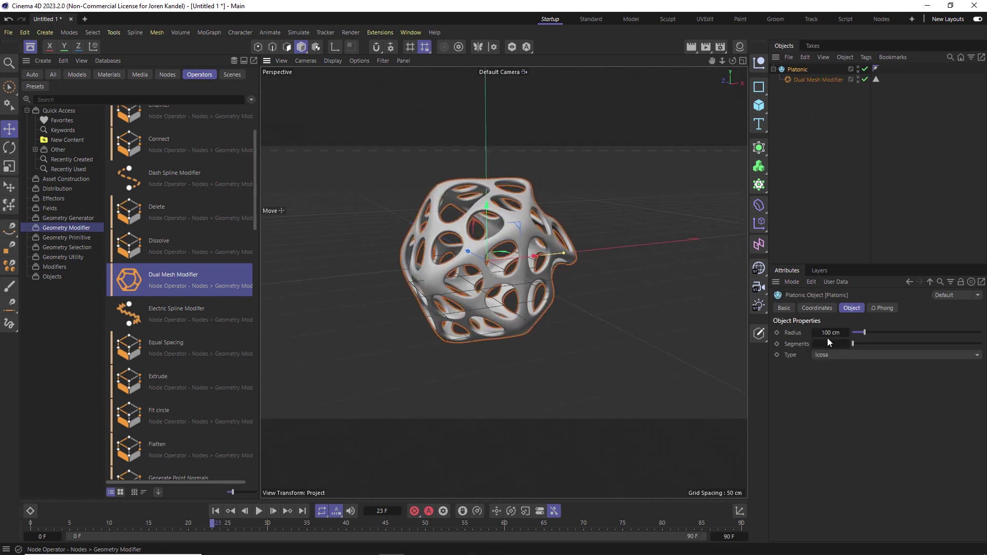
{"action": "left_click", "coordinate": [846, 342]}
{"action": "left_click", "coordinate": [809, 175]}
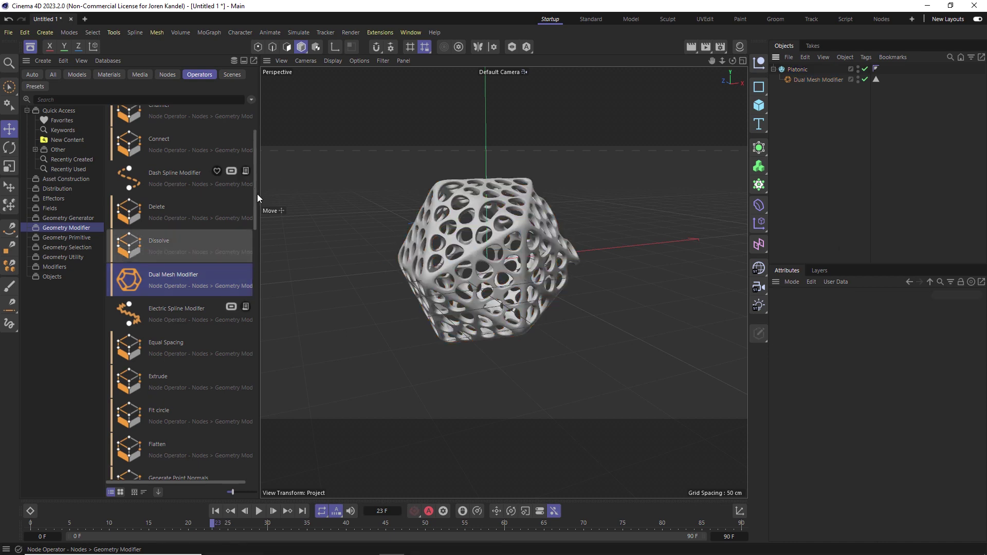
Move the Dual Mesh Modifier out of the Platonic object and delete it
{"action": "scroll", "coordinate": [255, 197], "scroll_direction": "down", "scroll_amount": 2}
{"action": "scroll", "coordinate": [252, 214], "scroll_direction": "down", "scroll_amount": 7}
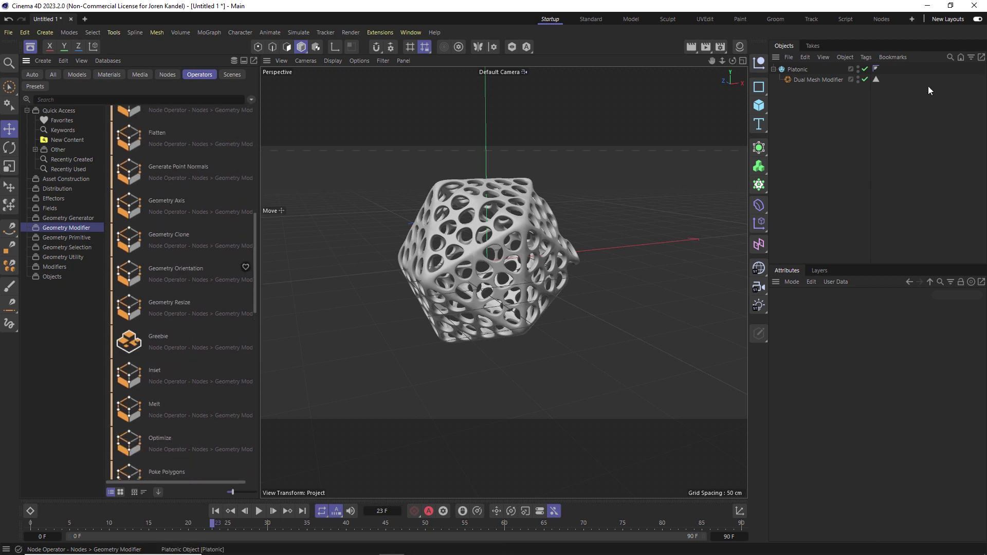
{"action": "left_click_drag", "start_coordinate": [822, 78], "coordinate": [822, 116]}
{"action": "key", "text": "Delete"}
Apply the Greeble capsule to the Platonic object with 4 iterations and a noise threshold of 33%
{"action": "left_click_drag", "start_coordinate": [165, 348], "coordinate": [798, 76]}
{"action": "left_click_drag", "start_coordinate": [890, 345], "coordinate": [897, 342]}
{"action": "left_click_drag", "start_coordinate": [938, 413], "coordinate": [890, 412]}
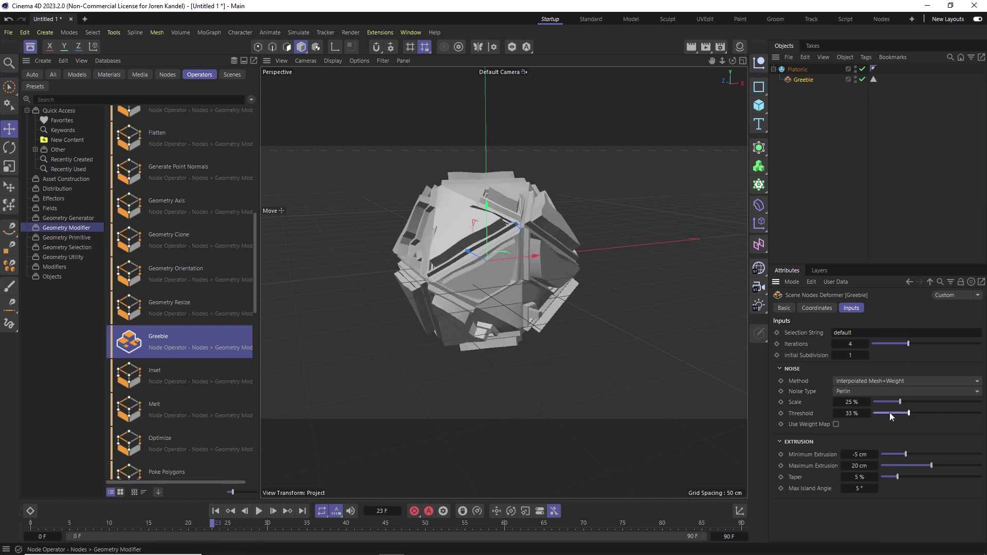
Delete the Greeble capsule and the Platonic object from the scene
{"action": "key", "text": "Delete"}
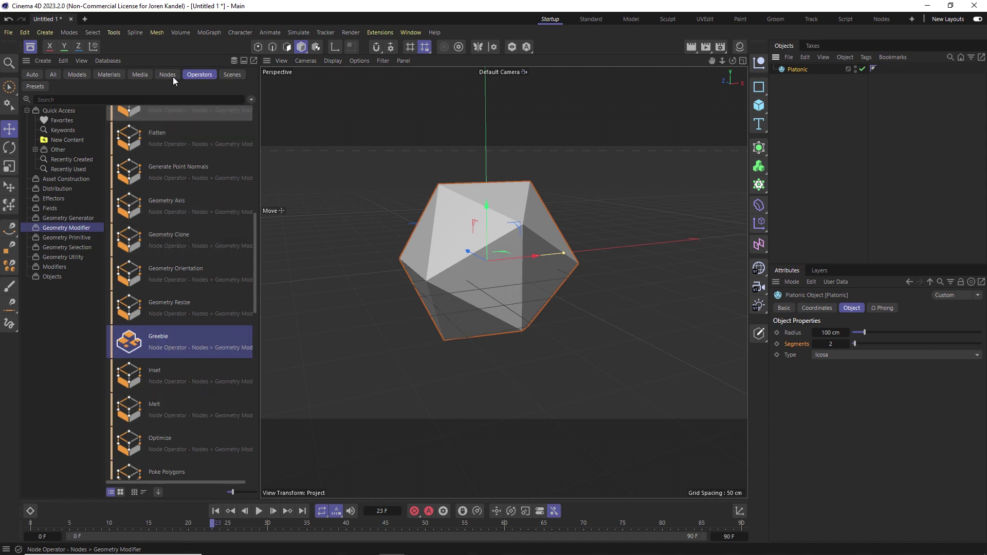
{"action": "left_click_drag", "start_coordinate": [257, 266], "coordinate": [257, 458]}
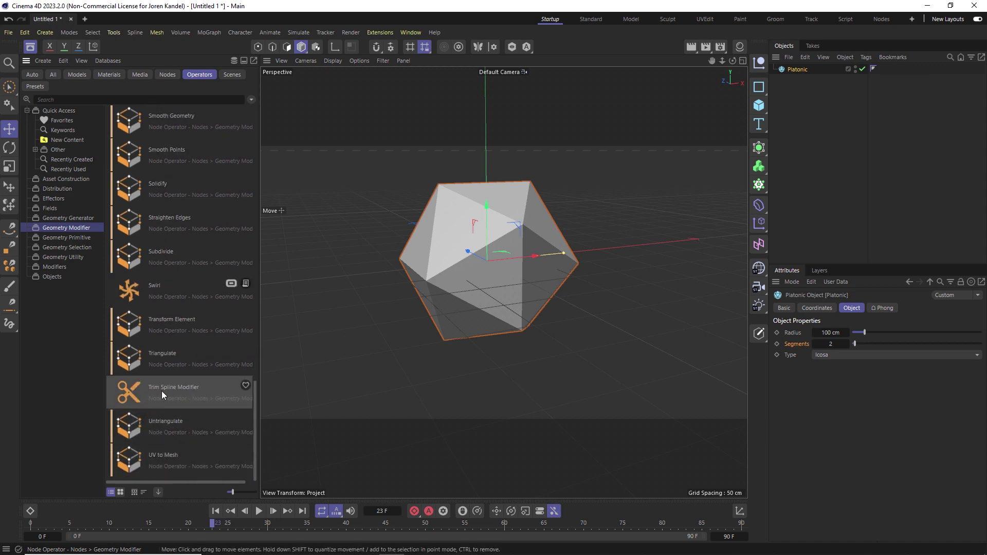
{"action": "left_click", "coordinate": [902, 133]}
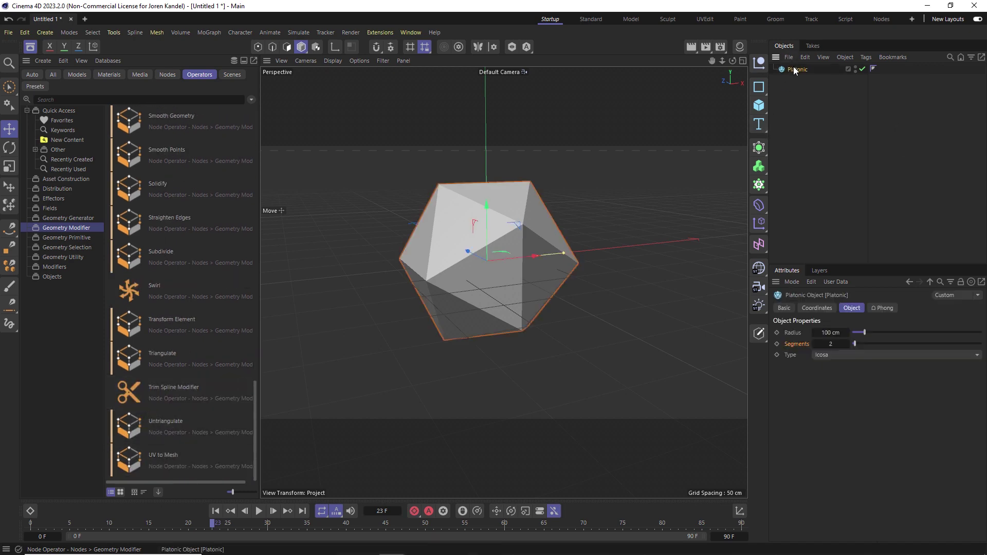
{"action": "left_click", "coordinate": [793, 67]}
{"action": "key", "text": "Delete"}
Add a Text Spline and apply the Trim Spline Modifier capsule as its child
{"action": "left_click", "coordinate": [759, 124]}
{"action": "left_click_drag", "start_coordinate": [162, 397], "coordinate": [806, 70]}
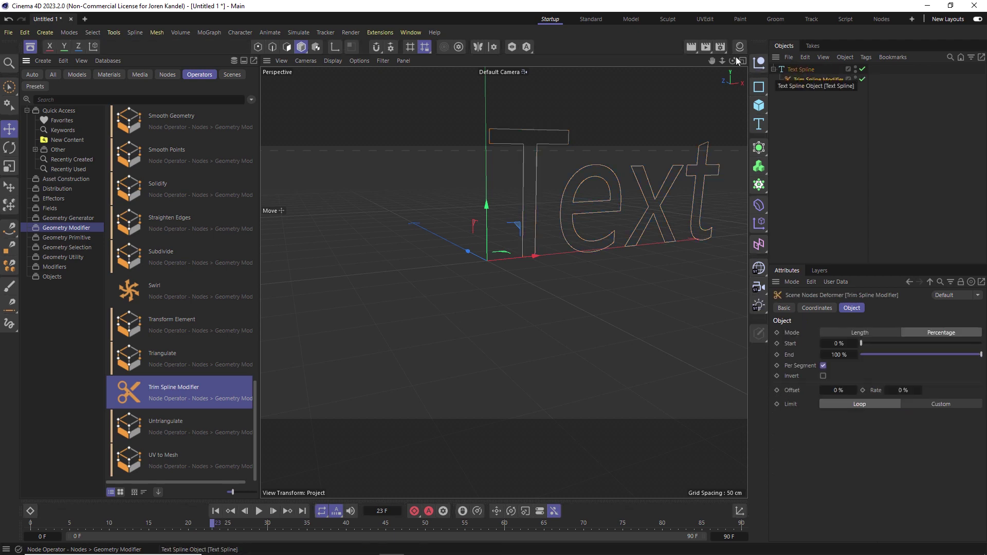
{"action": "left_click_drag", "start_coordinate": [686, 321], "coordinate": [519, 252], "text": "alt"}
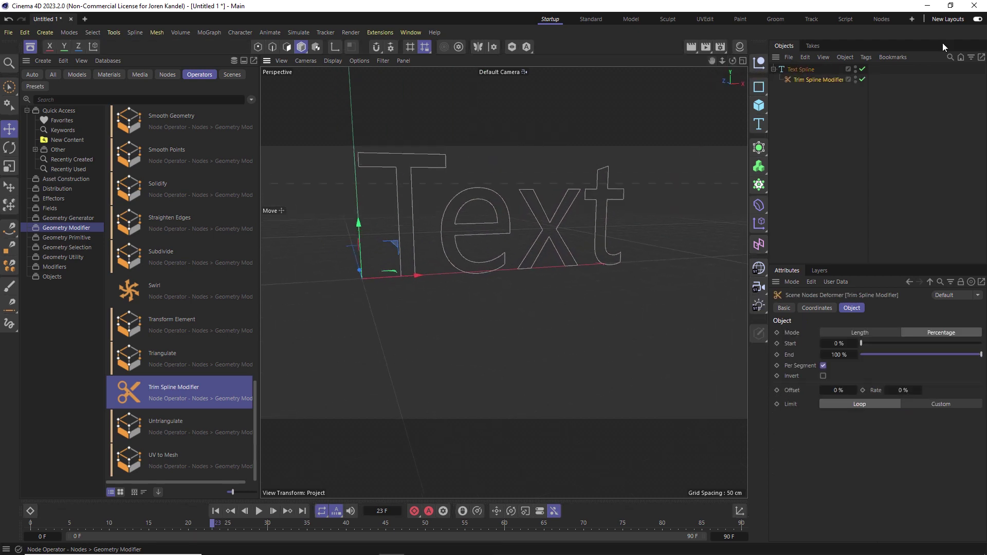
Try raising the Trim Spline Modifier's start percentage on the text and undo the trim changes
{"action": "mouse_move", "coordinate": [865, 343]}
{"action": "left_mouse_down"}
{"action": "mouse_move", "coordinate": [921, 345]}
{"action": "mouse_move", "coordinate": [876, 343]}
{"action": "left_mouse_up"}
{"action": "key", "text": "ctrl+z"}
{"action": "key", "text": "ctrl+z"}
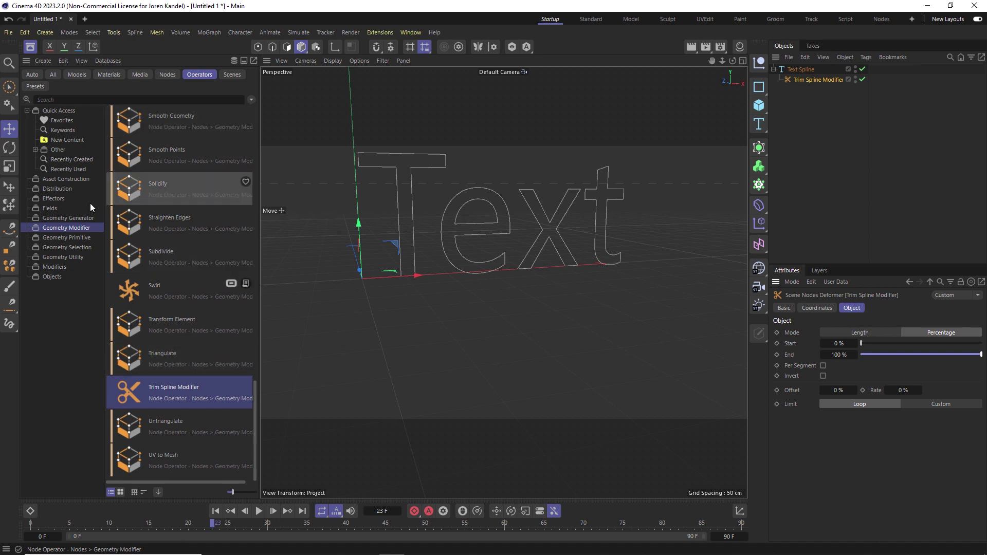
Show the Geometry Selection capsules and replace the Text Spline setup with a Cube object
{"action": "left_click", "coordinate": [85, 247]}
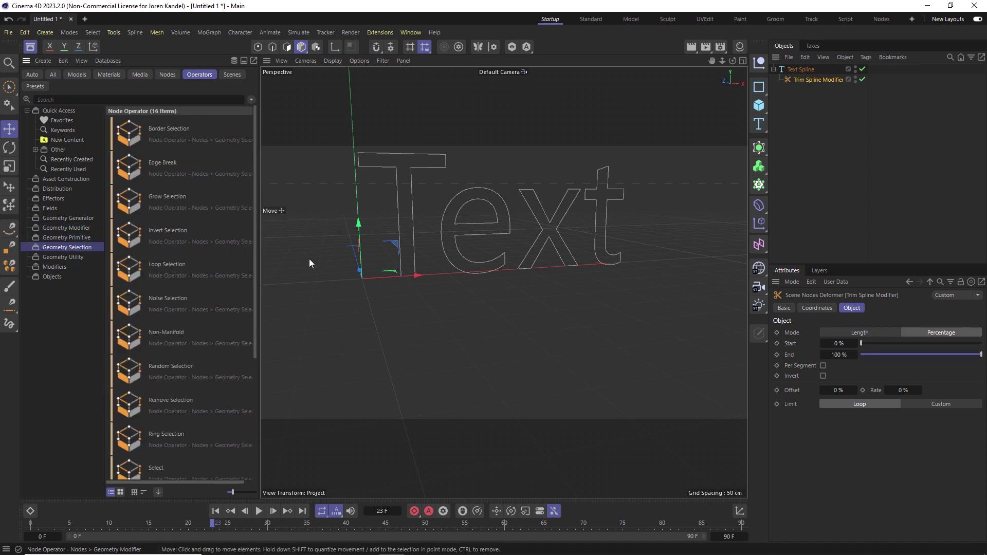
{"action": "scroll", "coordinate": [256, 207], "scroll_direction": "down", "scroll_amount": 2}
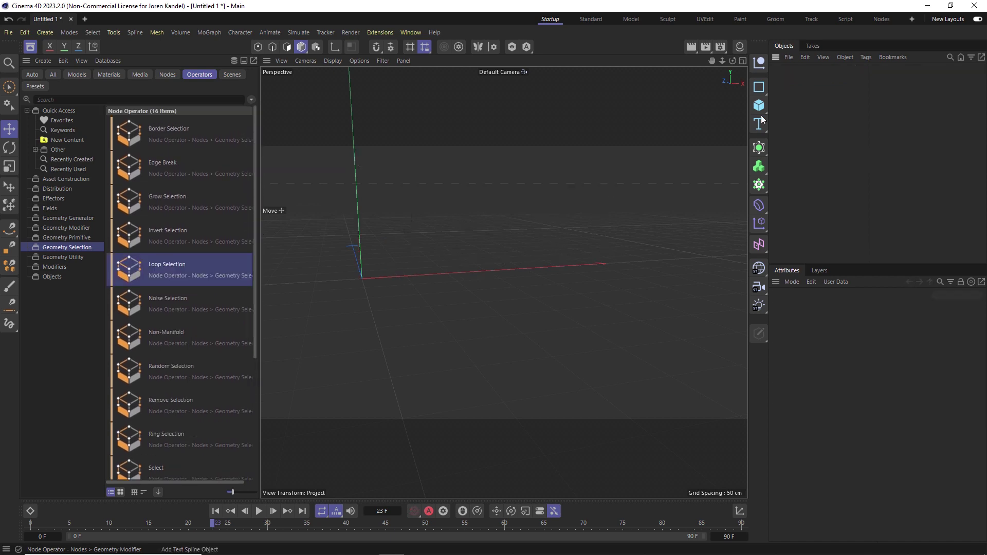
{"action": "left_click", "coordinate": [759, 105]}
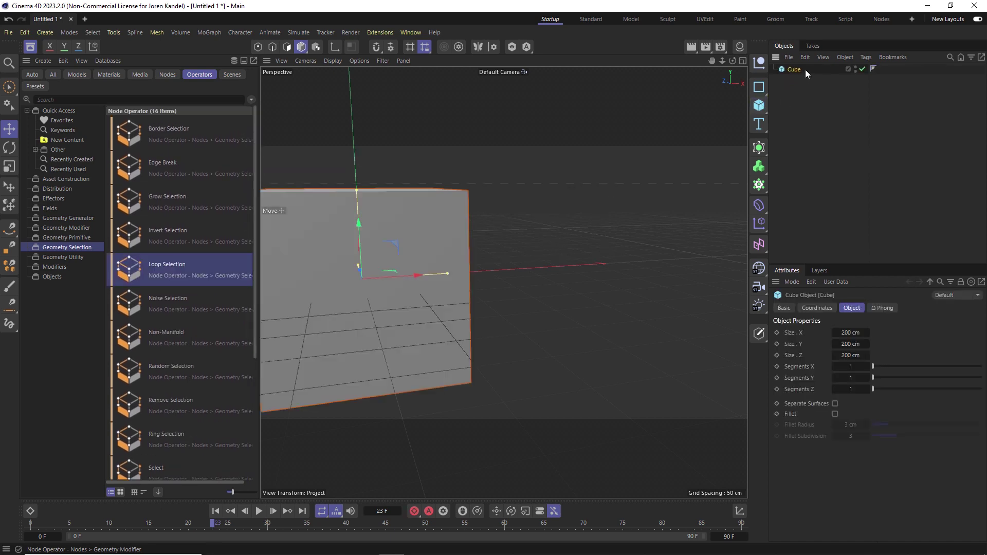
Display the viewport with Gouraud Shading (Lines) and frame the whole Cube
{"action": "left_click", "coordinate": [333, 61]}
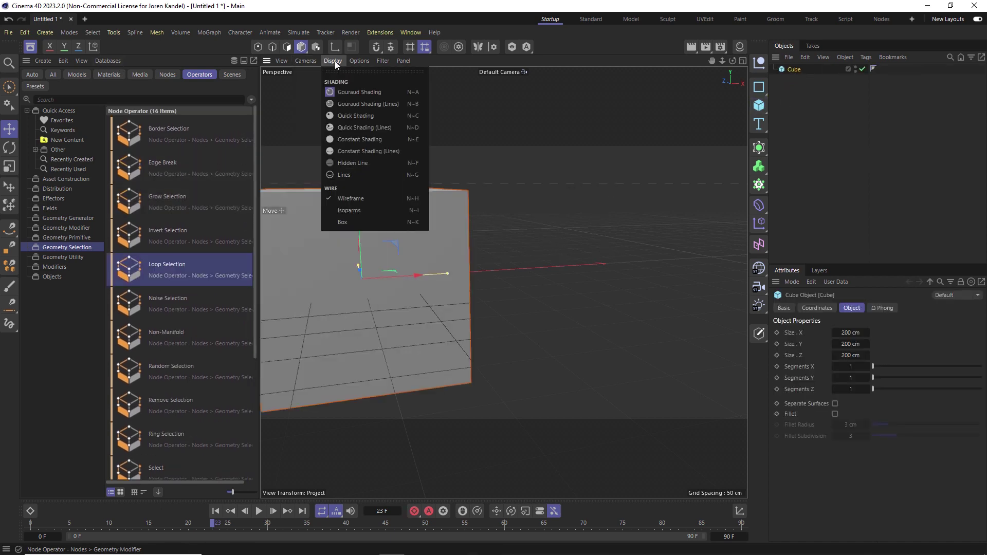
{"action": "left_click", "coordinate": [368, 104]}
{"action": "key", "text": "h"}
Set the Cube's X, Y and Z segments to 2 each
{"action": "left_click", "coordinate": [851, 366]}
{"action": "type", "text": "2"}
{"action": "key", "text": "Tab"}
{"action": "type", "text": "2"}
{"action": "key", "text": "Tab"}
{"action": "type", "text": "2"}
{"action": "key", "text": "Return"}
{"action": "left_click_drag", "start_coordinate": [405, 294], "coordinate": [443, 305], "text": "alt"}
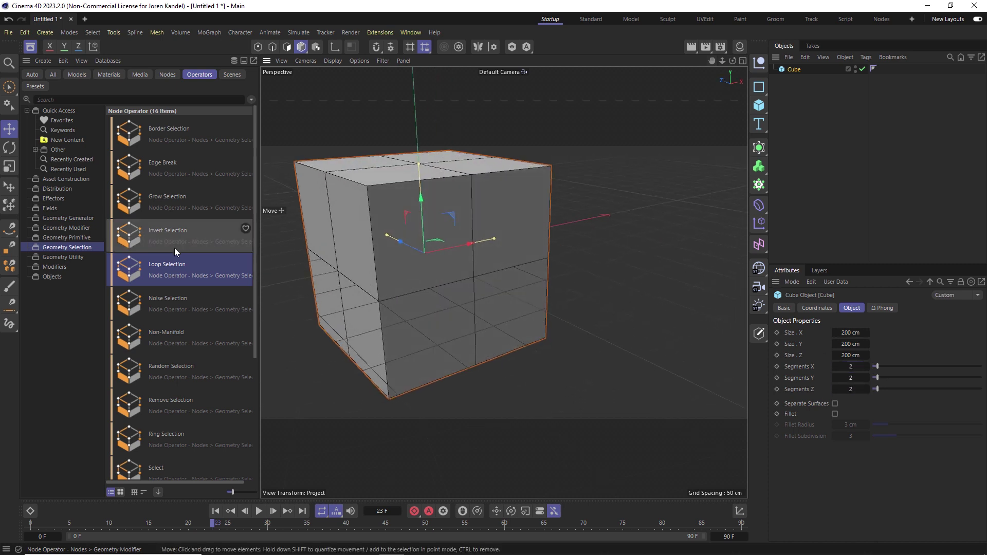
Apply the Extrude geometry modifier capsule as a child of the Cube and set its offset to 40 cm
{"action": "left_click", "coordinate": [82, 227]}
{"action": "left_click_drag", "start_coordinate": [256, 163], "coordinate": [796, 68]}
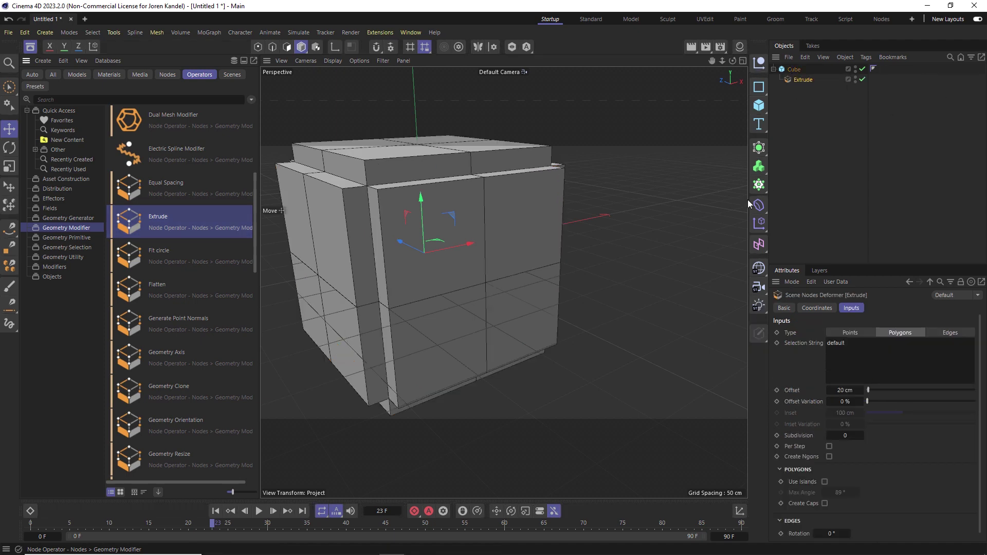
{"action": "middle_click_drag", "start_coordinate": [656, 363], "coordinate": [680, 345], "text": "alt"}
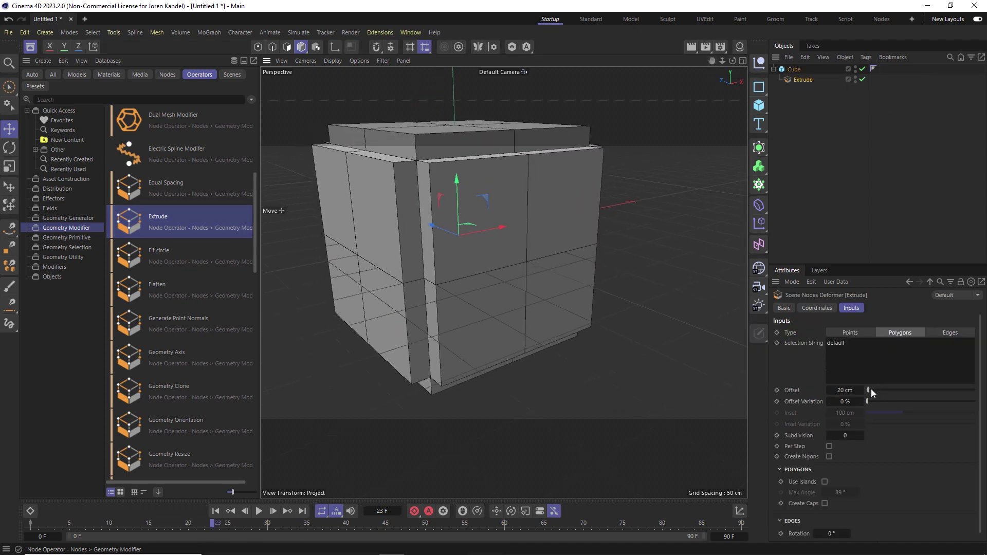
{"action": "left_click_drag", "start_coordinate": [871, 388], "coordinate": [871, 391]}
Add the Inset capsule below the Extrude under the Cube and reduce its inset percentage
{"action": "scroll", "coordinate": [252, 230], "scroll_direction": "down", "scroll_amount": 6}
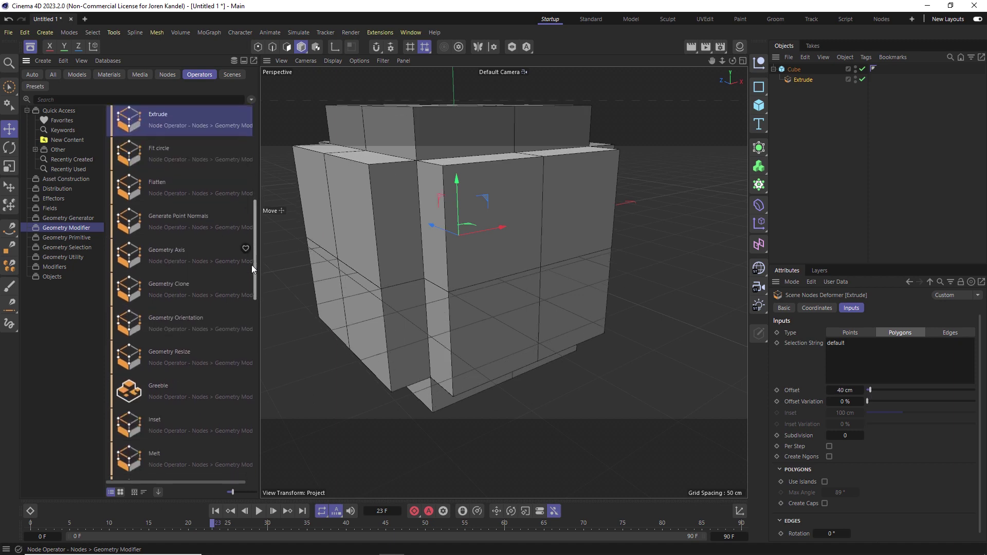
{"action": "left_click_drag", "start_coordinate": [236, 303], "coordinate": [801, 81]}
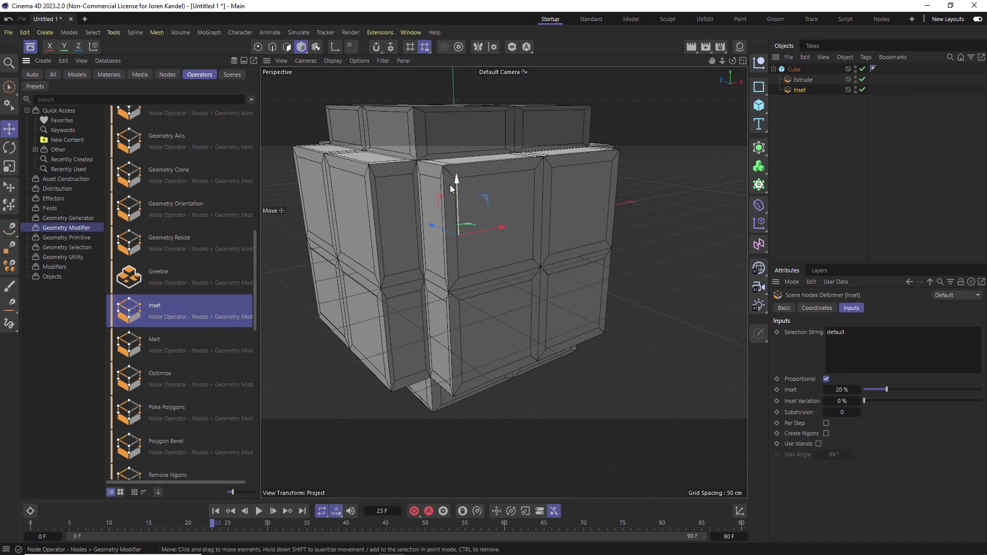
{"action": "mouse_move", "coordinate": [891, 390]}
{"action": "left_mouse_down"}
{"action": "mouse_move", "coordinate": [905, 390]}
{"action": "mouse_move", "coordinate": [878, 402]}
{"action": "left_mouse_up"}
Duplicate the Extrude capsule below the Inset and set the copy's offset to 68 cm
{"action": "left_click_drag", "start_coordinate": [799, 81], "coordinate": [804, 96], "text": "ctrl"}
{"action": "scroll", "coordinate": [632, 363], "scroll_direction": "down", "scroll_amount": 4}
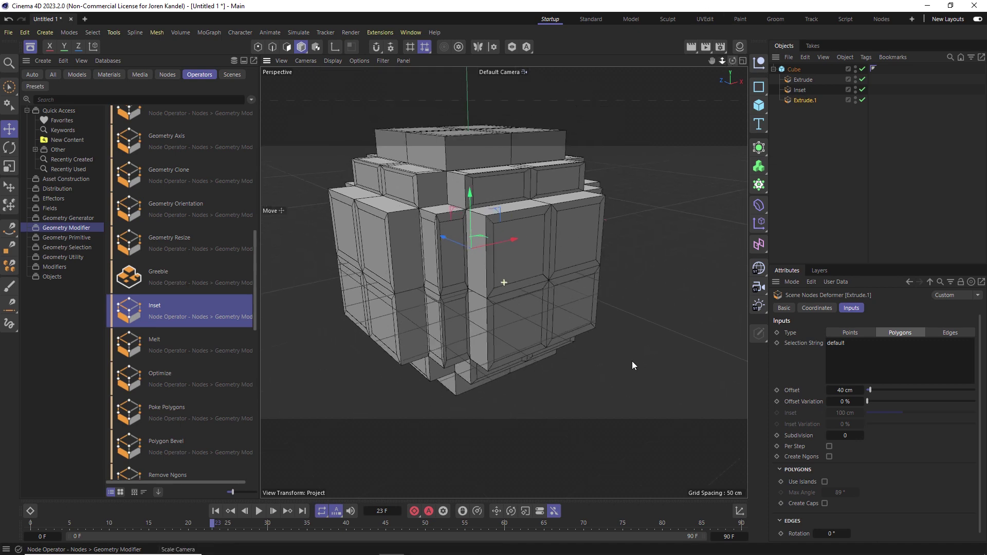
{"action": "mouse_move", "coordinate": [877, 394]}
{"action": "left_mouse_down"}
{"action": "mouse_move", "coordinate": [906, 391]}
{"action": "mouse_move", "coordinate": [874, 395]}
{"action": "left_mouse_up"}
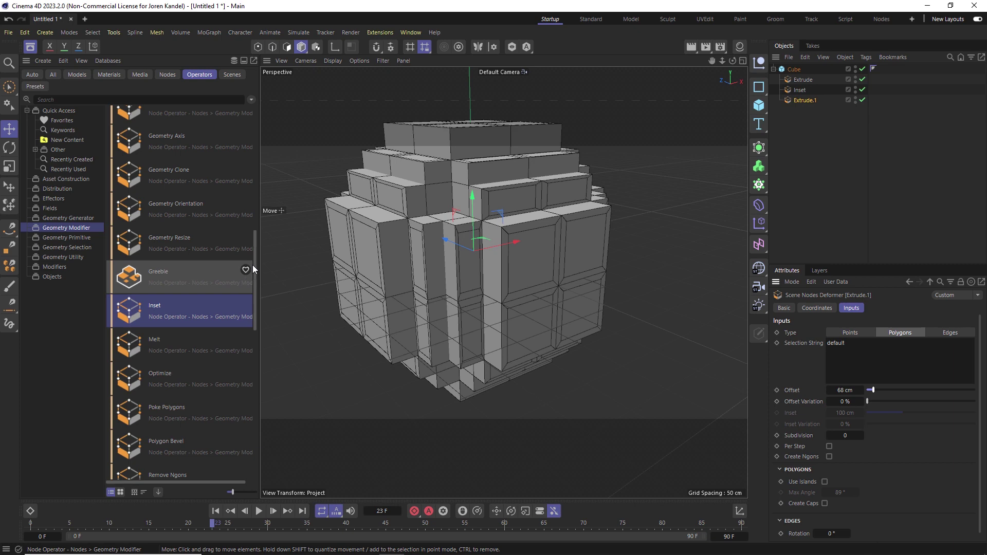
Add the Polygon Bevel capsule as the Cube's last child and set its offset to 1 cm
{"action": "left_click_drag", "start_coordinate": [255, 264], "coordinate": [255, 307]}
{"action": "left_click", "coordinate": [256, 291]}
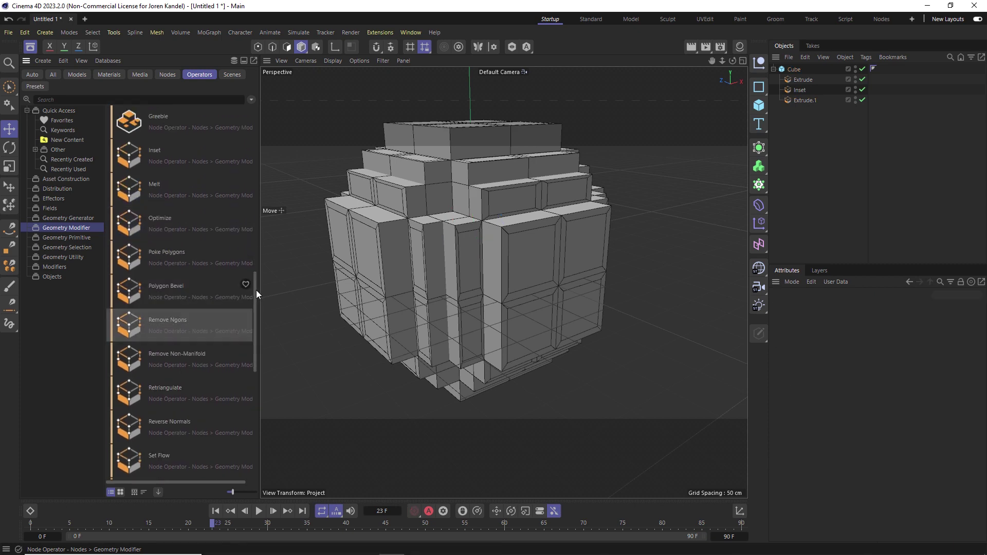
{"action": "left_click_drag", "start_coordinate": [199, 278], "coordinate": [813, 106]}
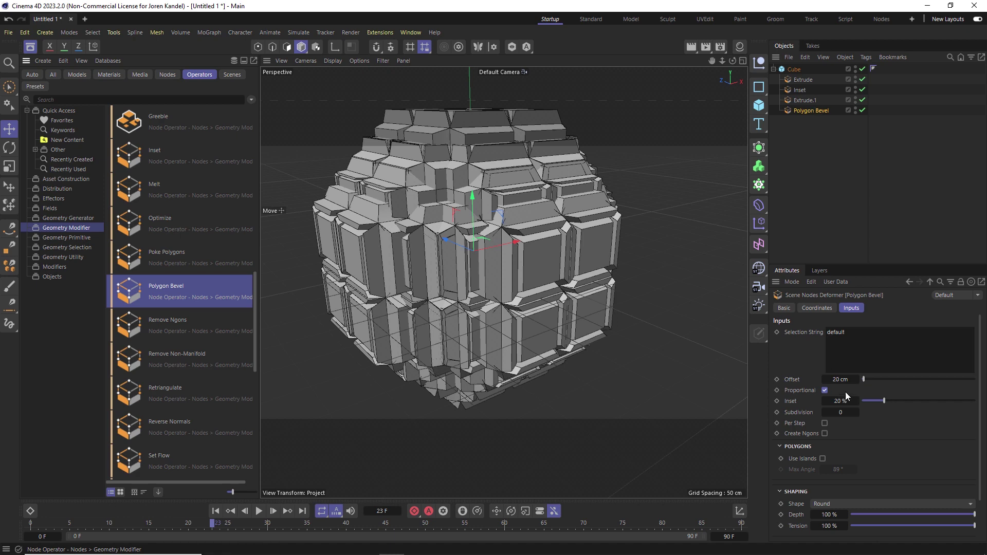
{"action": "double_click", "coordinate": [843, 379]}
{"action": "type", "text": "1"}
{"action": "key", "text": "Return"}
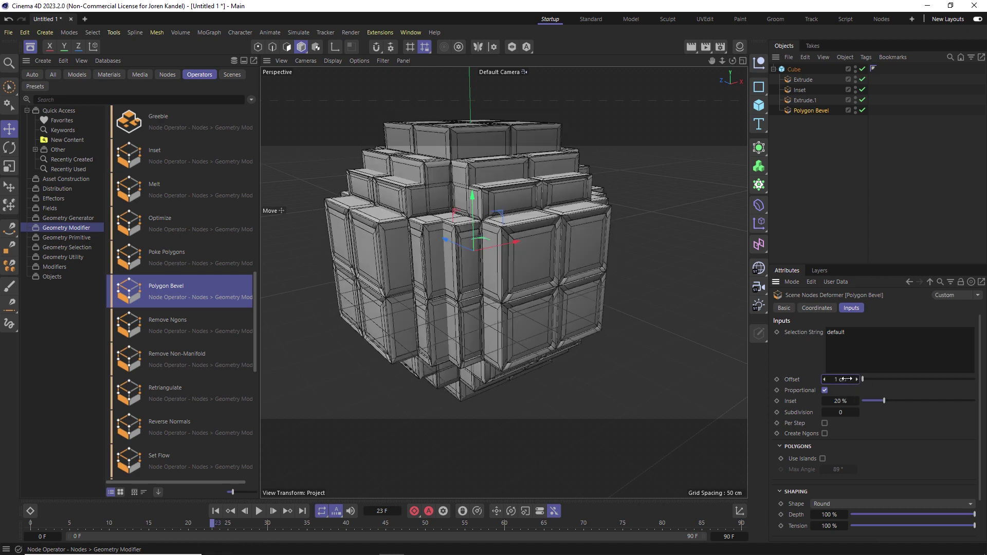
{"action": "left_click_drag", "start_coordinate": [890, 403], "coordinate": [864, 380]}
{"action": "key", "text": "ctrl+z"}
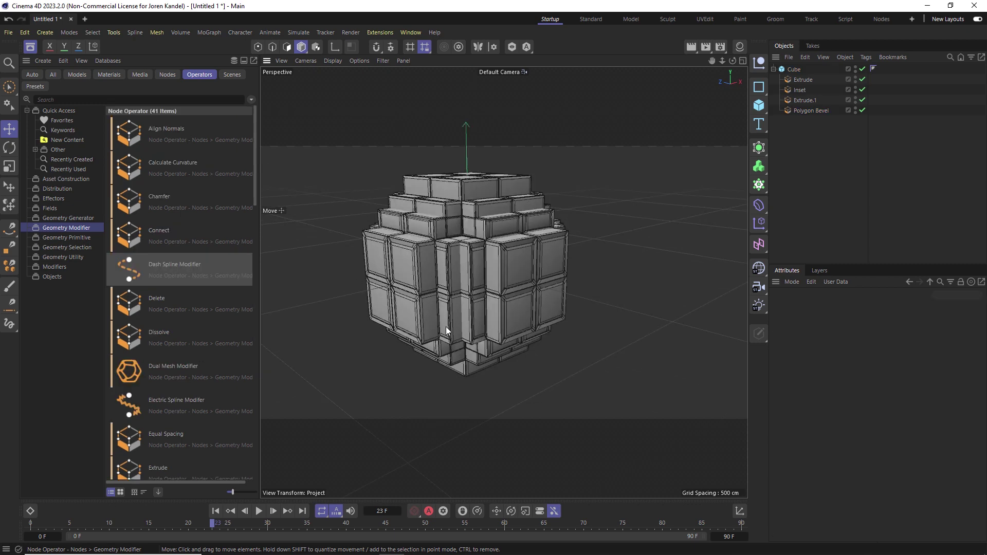
{"action": "left_click", "coordinate": [782, 69]}
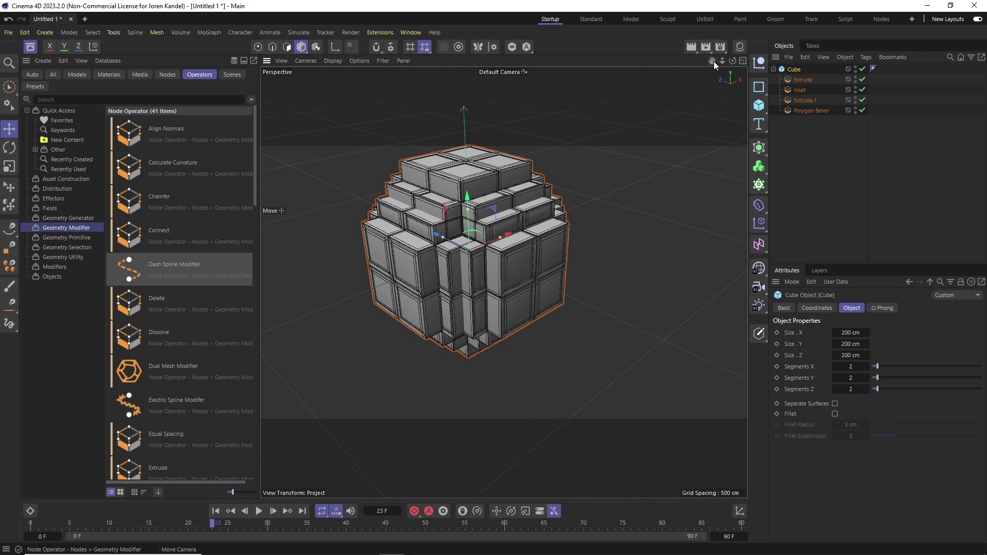
{"action": "left_click_drag", "start_coordinate": [712, 61], "coordinate": [708, 72]}
{"action": "left_click", "coordinate": [780, 128]}
{"action": "left_click_drag", "start_coordinate": [469, 258], "coordinate": [460, 230], "text": "alt"}
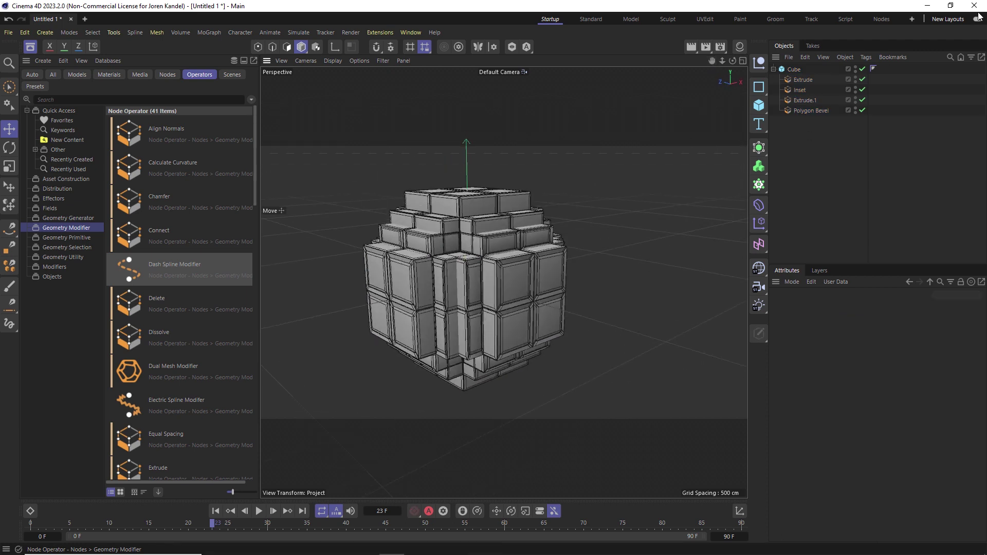
Reopen the Asset Browser with the Operators assets shown
{"action": "left_click", "coordinate": [883, 19]}
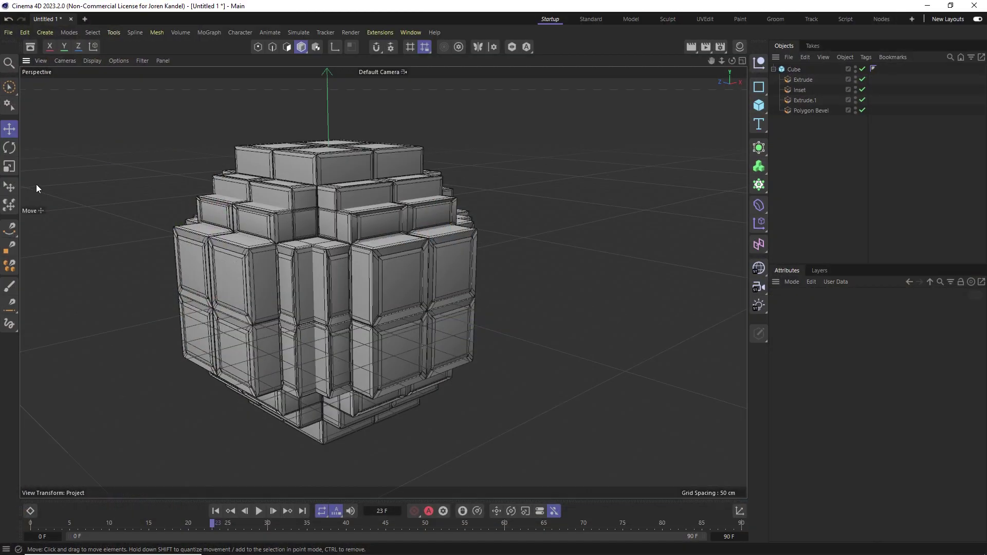
{"action": "left_click", "coordinate": [31, 46]}
{"action": "left_click", "coordinate": [220, 74]}
{"action": "left_click", "coordinate": [208, 73]}
Look through the Geometry Primitive, Geometry Selection and Geometry Modifier capsules available in the Asset Browser
{"action": "left_click", "coordinate": [61, 227]}
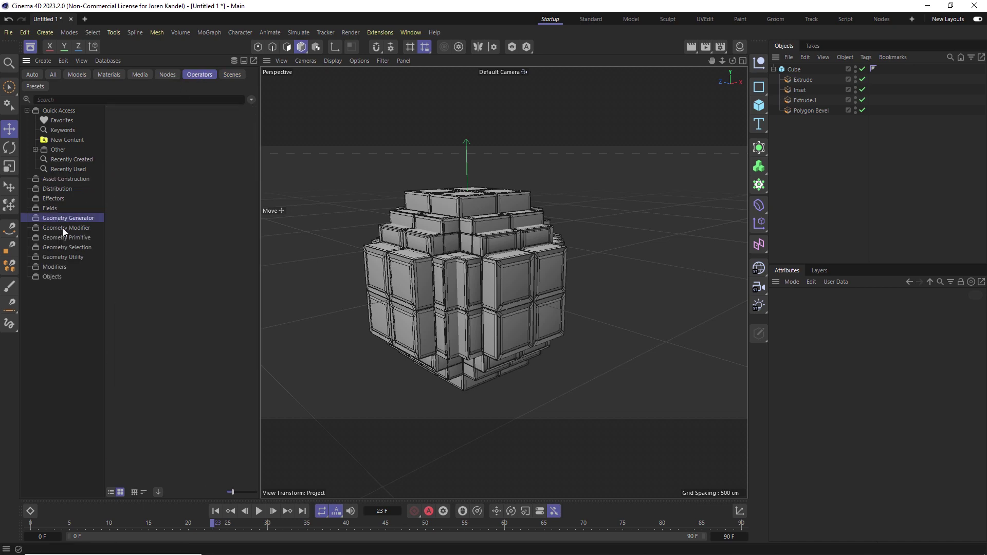
{"action": "left_click", "coordinate": [61, 237]}
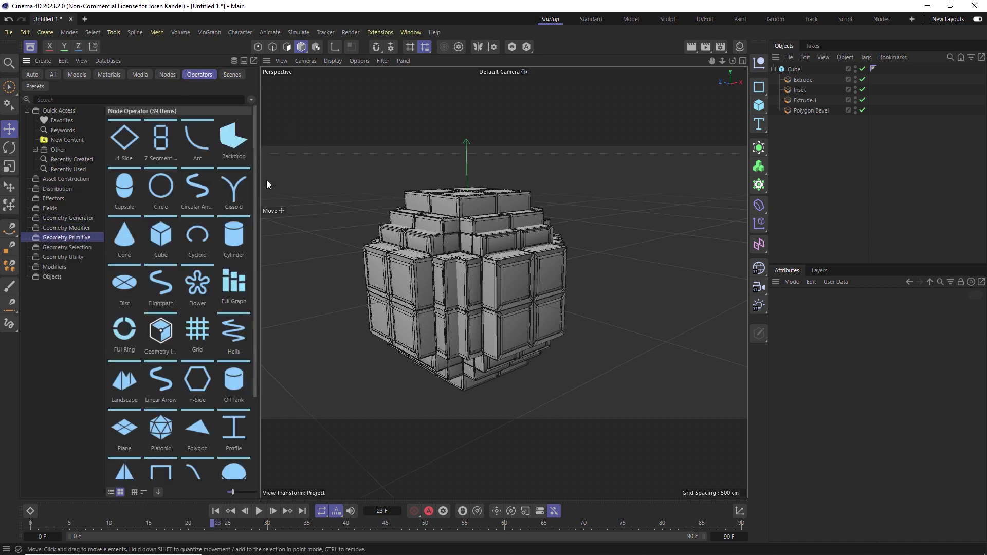
{"action": "left_click_drag", "start_coordinate": [256, 177], "coordinate": [256, 273]}
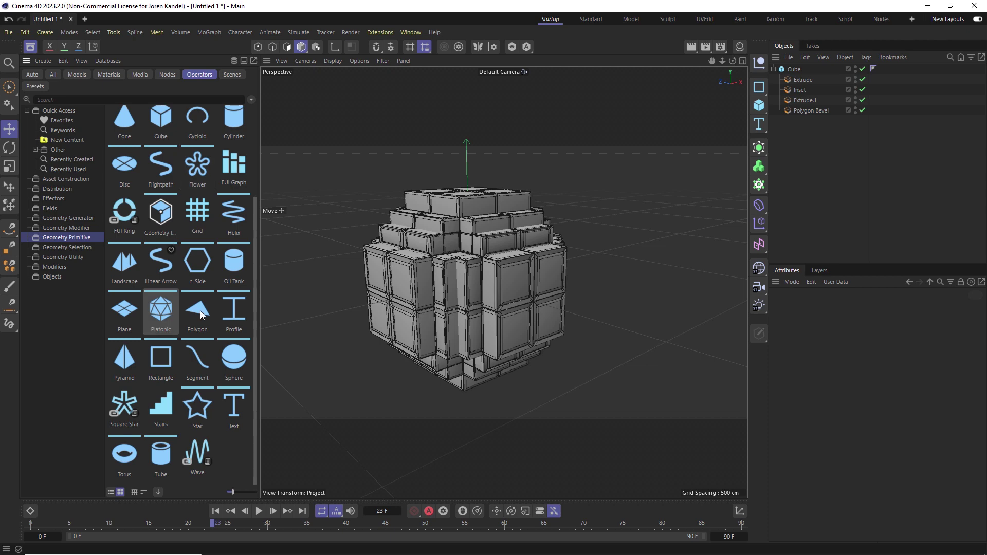
{"action": "left_click", "coordinate": [66, 247]}
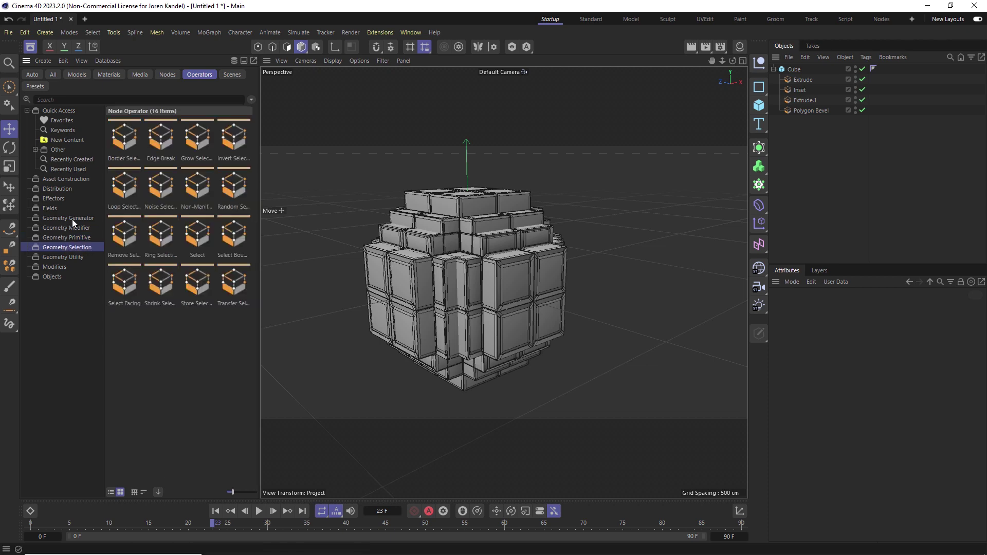
{"action": "left_click", "coordinate": [72, 219]}
{"action": "left_click", "coordinate": [62, 229]}
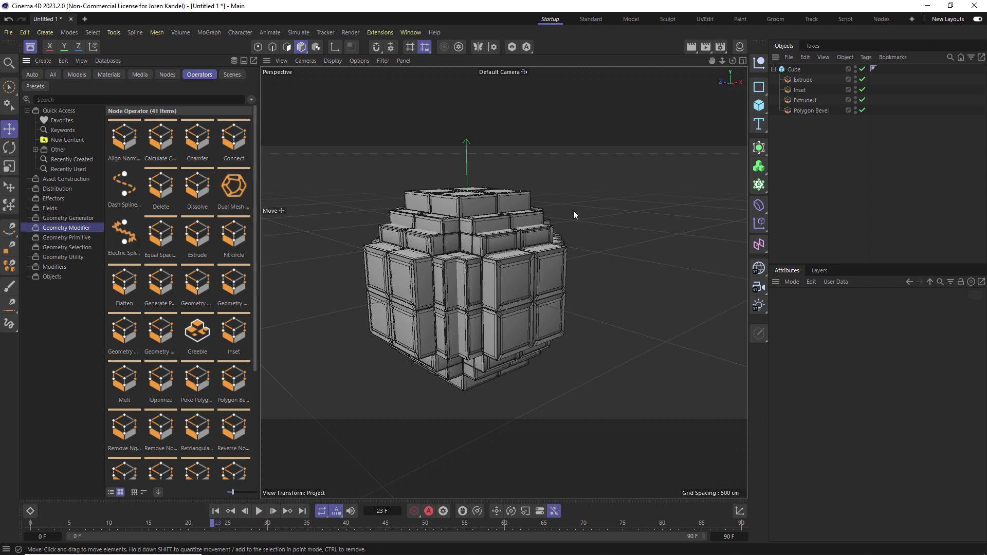
{"action": "left_click_drag", "start_coordinate": [477, 258], "coordinate": [464, 276], "text": "alt"}
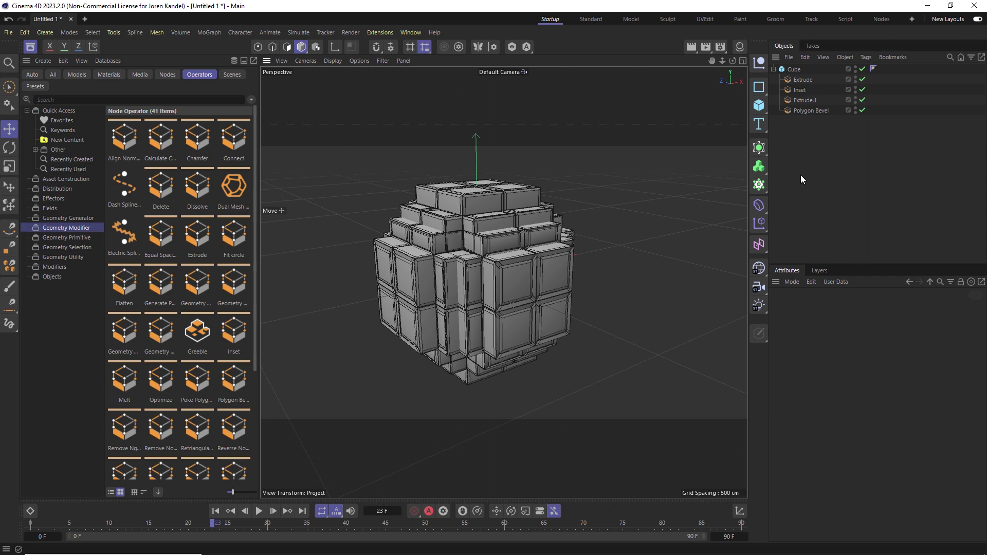